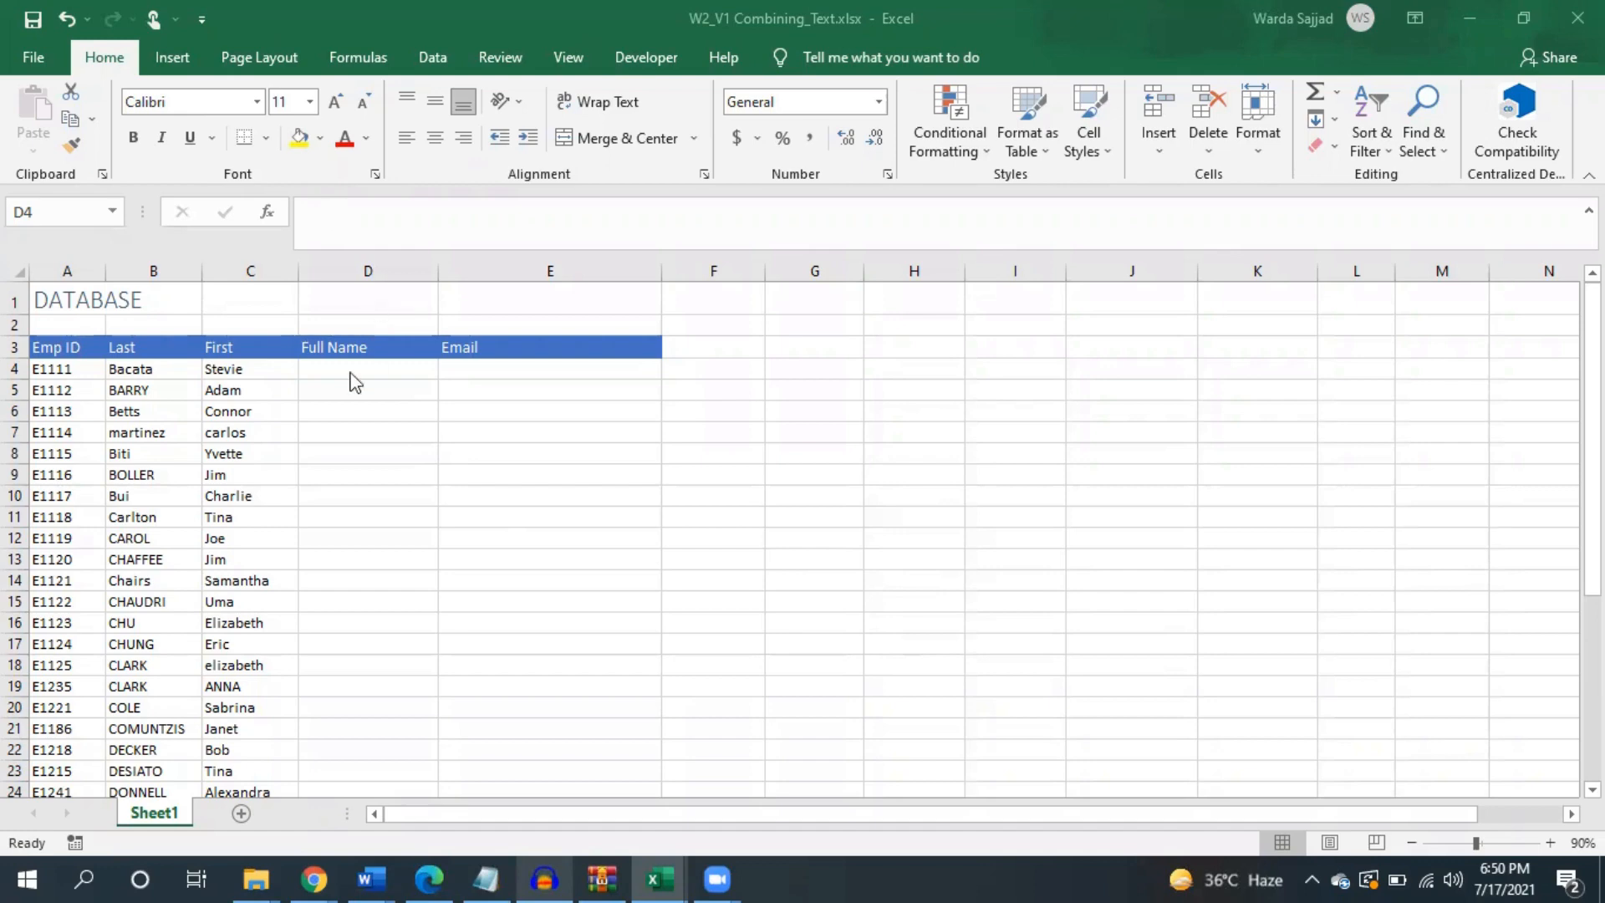
- Look over the First name, Last name and Full Name columns, ending on cell D4
click(262, 262)
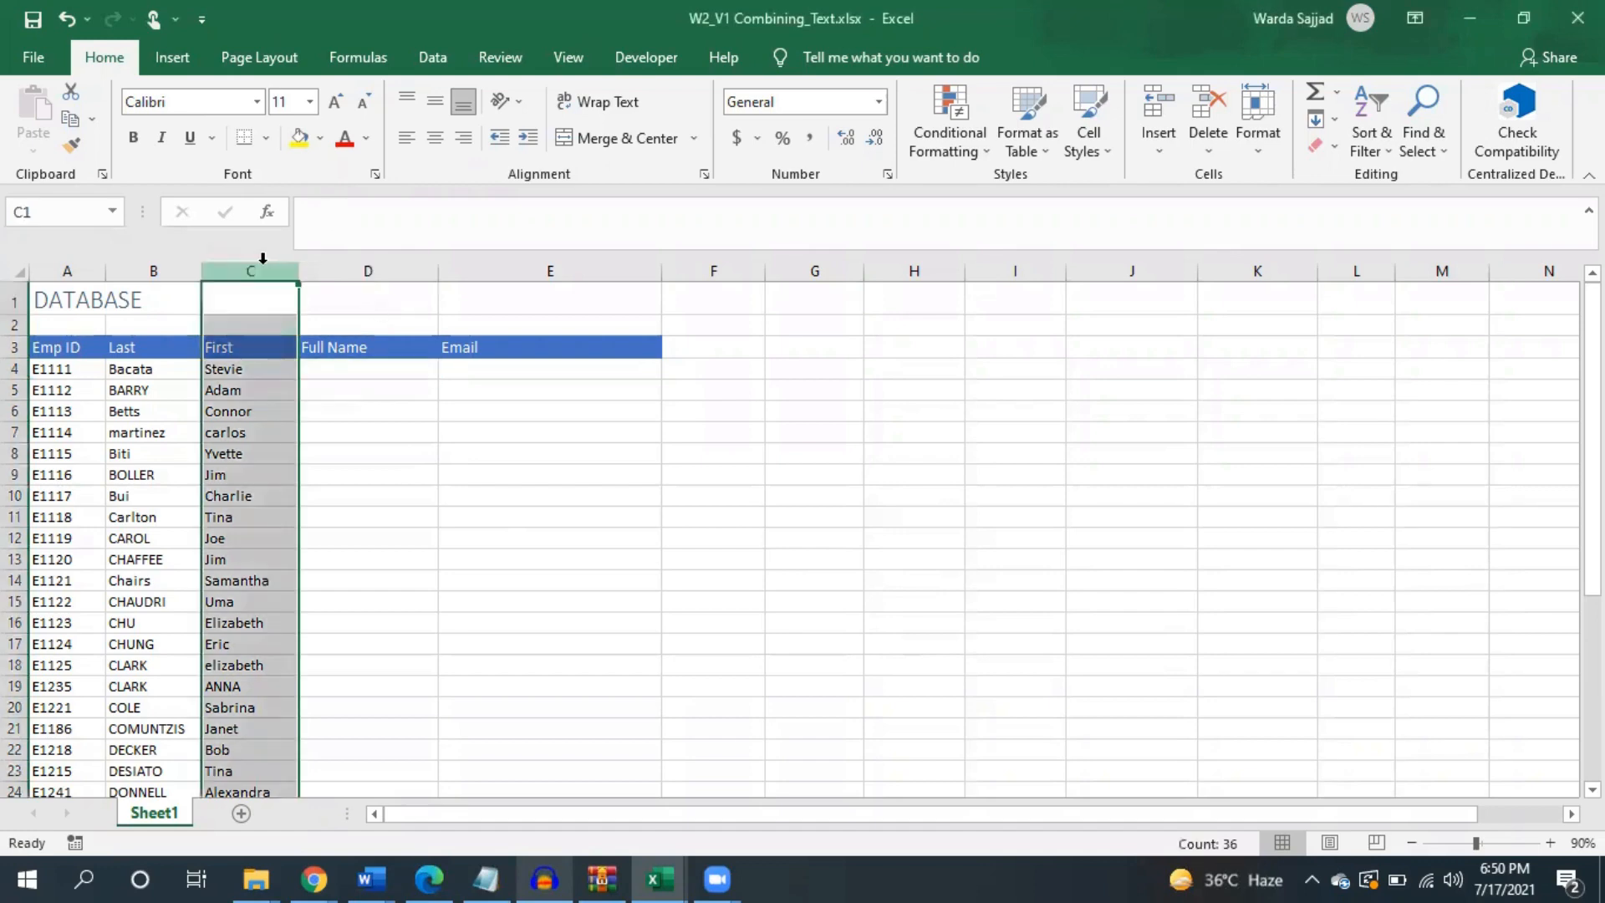
click(180, 269)
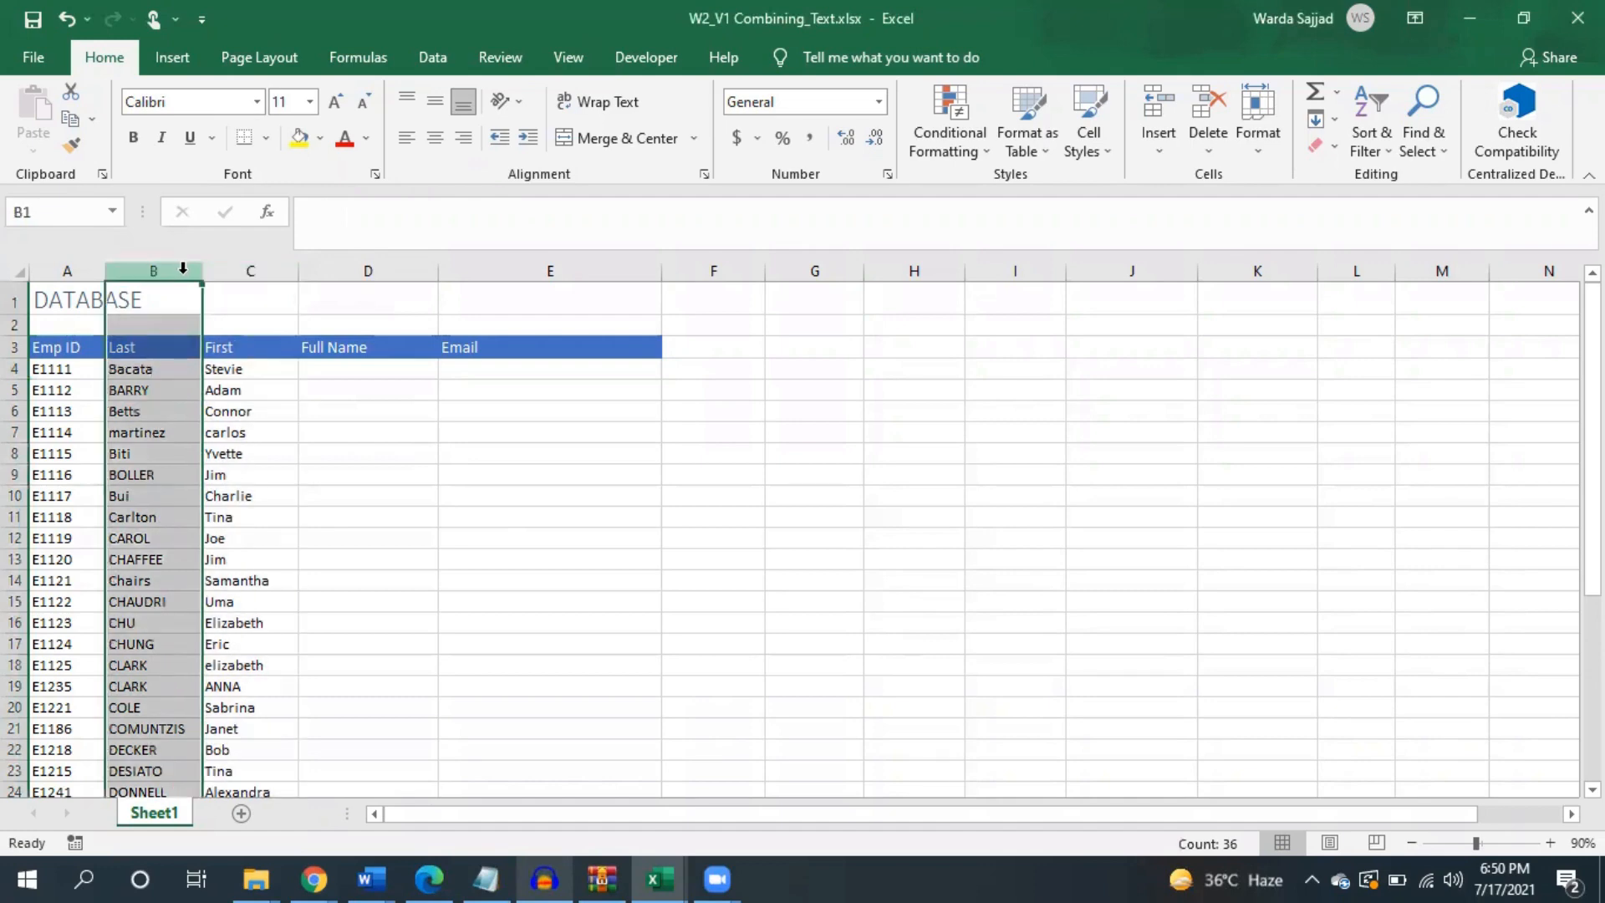
click(341, 371)
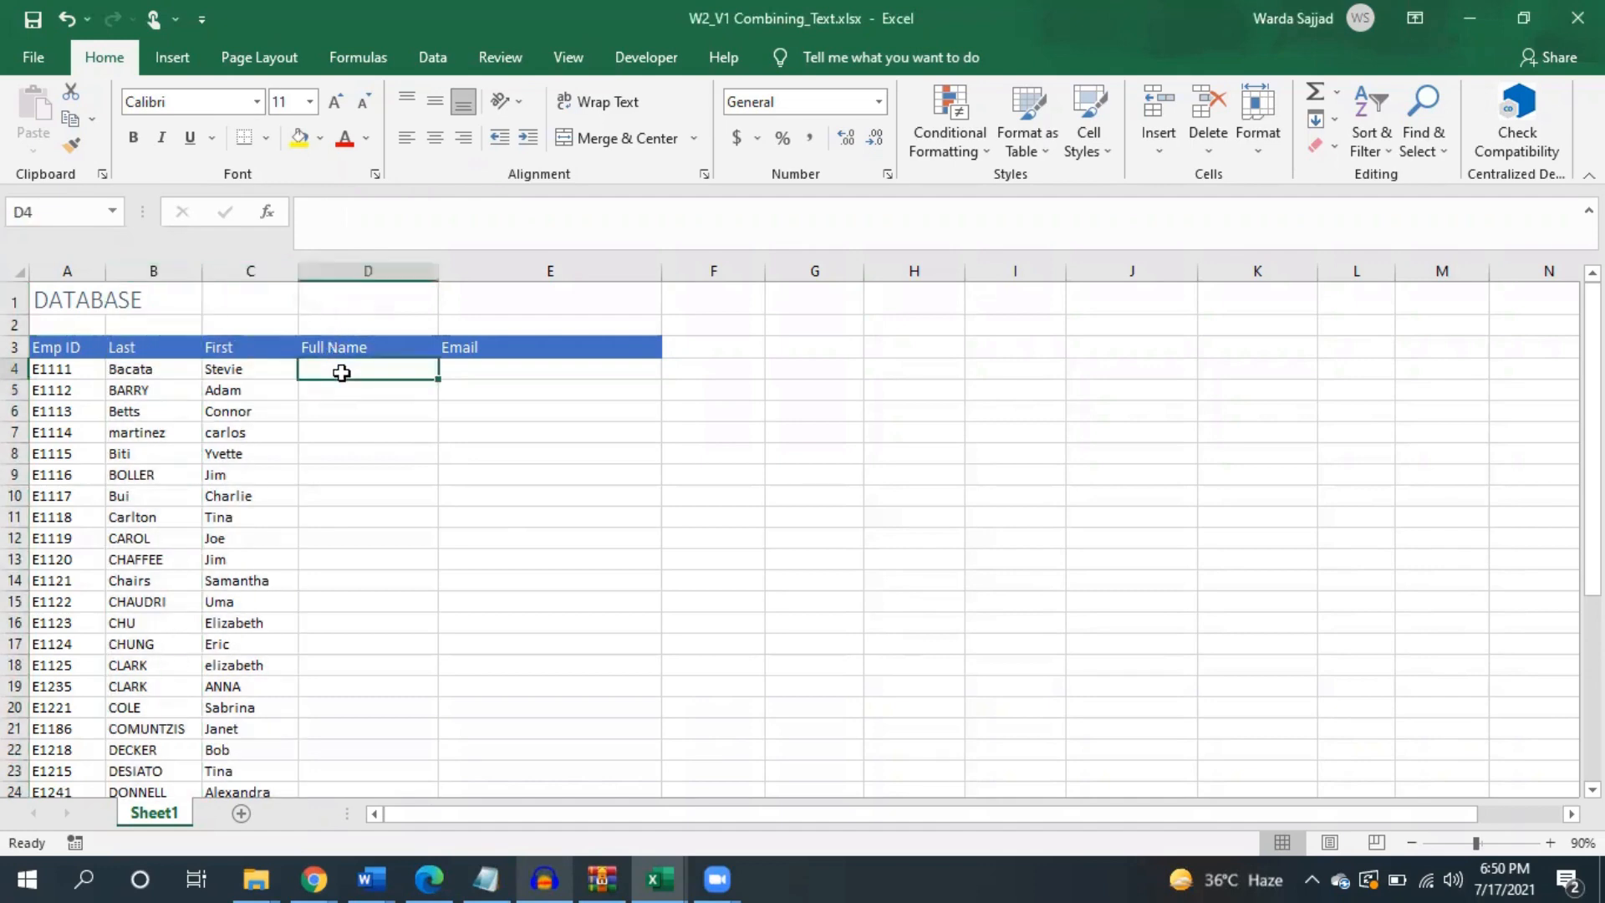
click(383, 264)
click(377, 370)
click(466, 376)
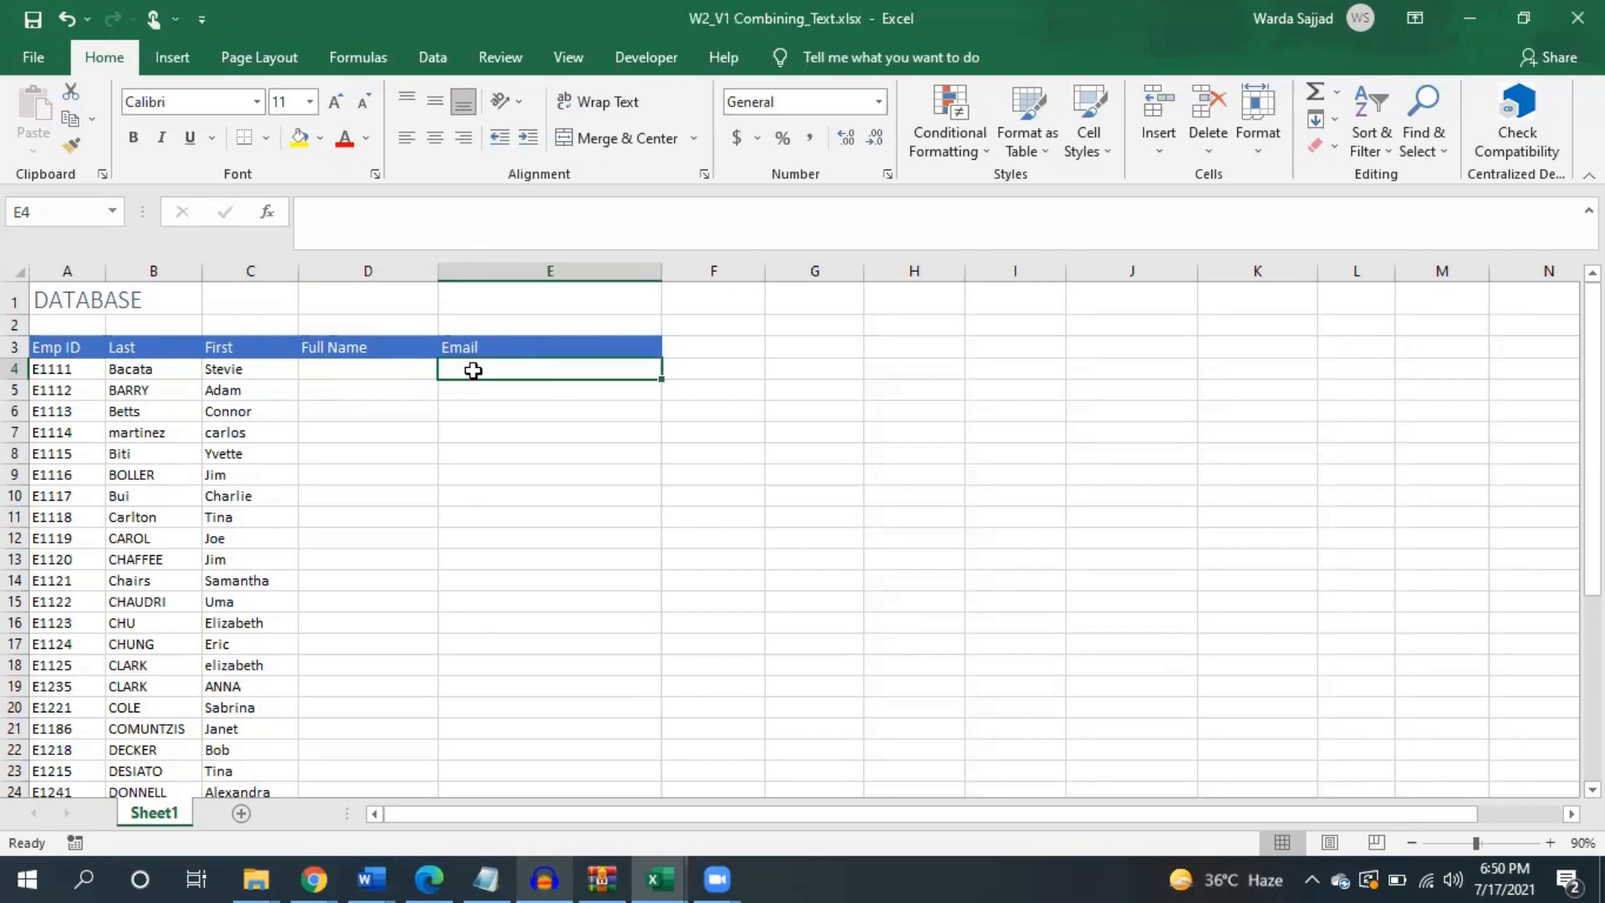
click(400, 370)
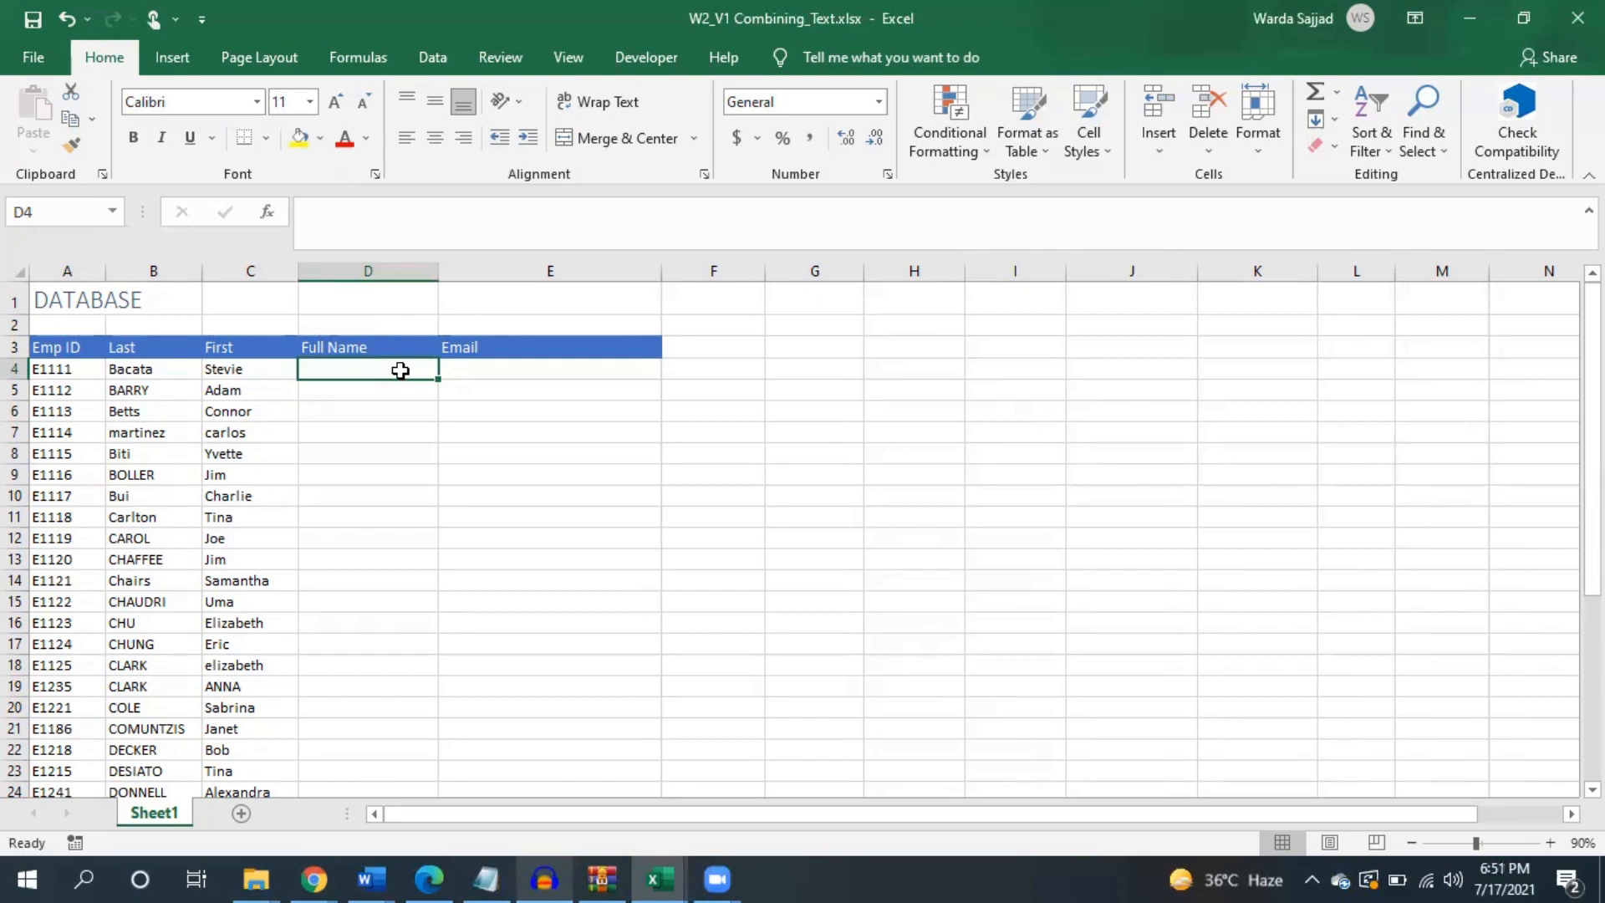
- Enter =CONCAT(C4," ",B4) in D4 to show the first employee's full name
text(=)
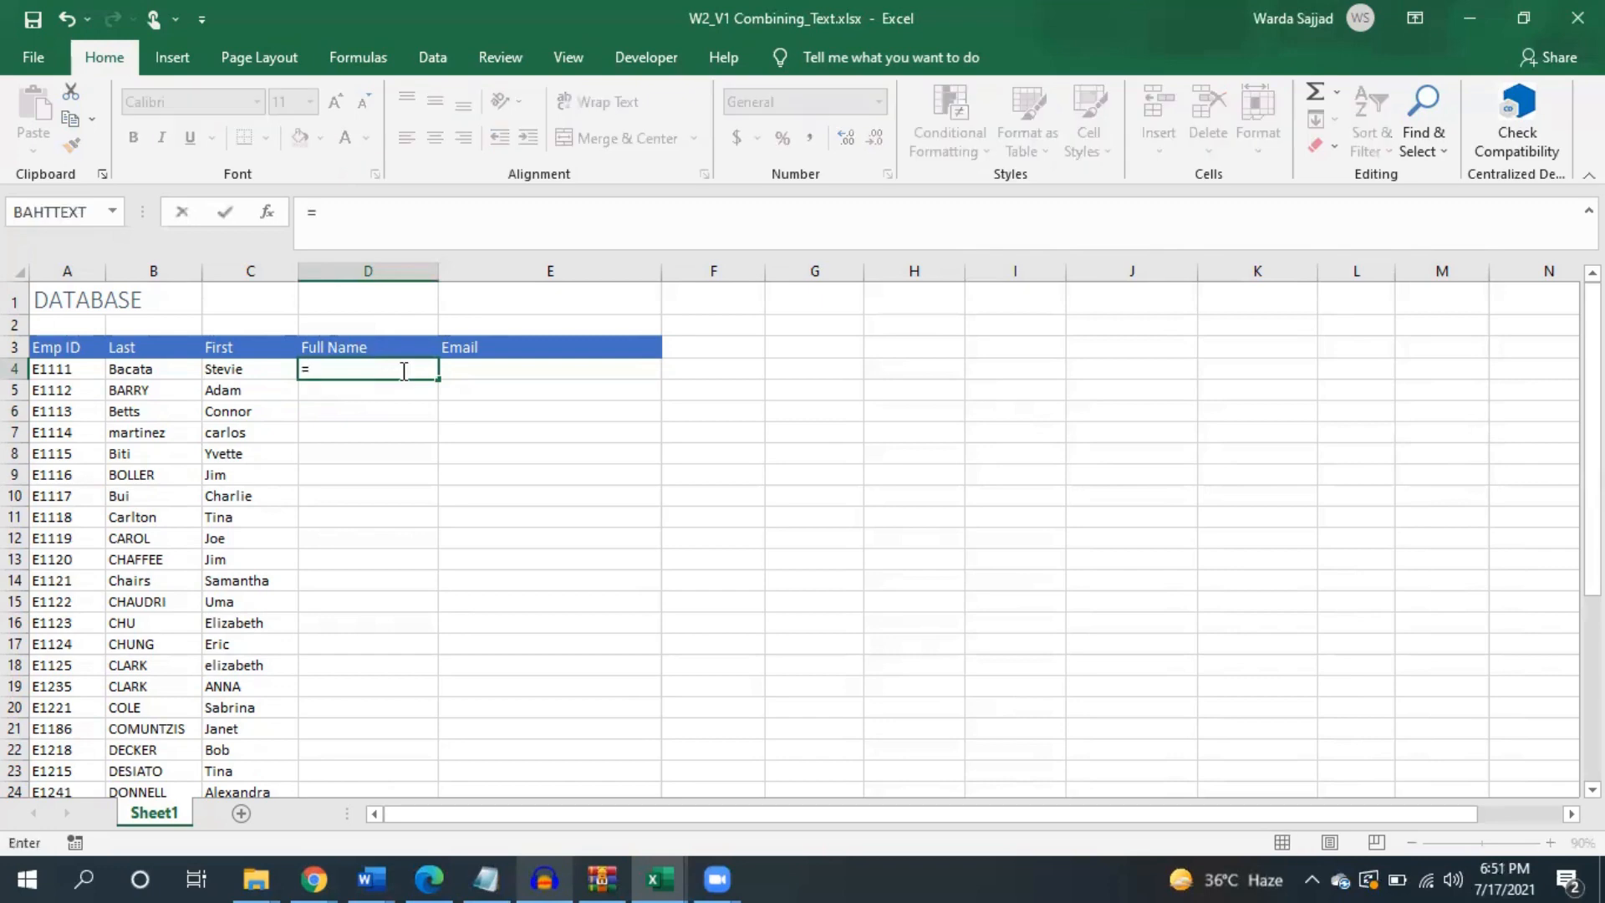
text(con)
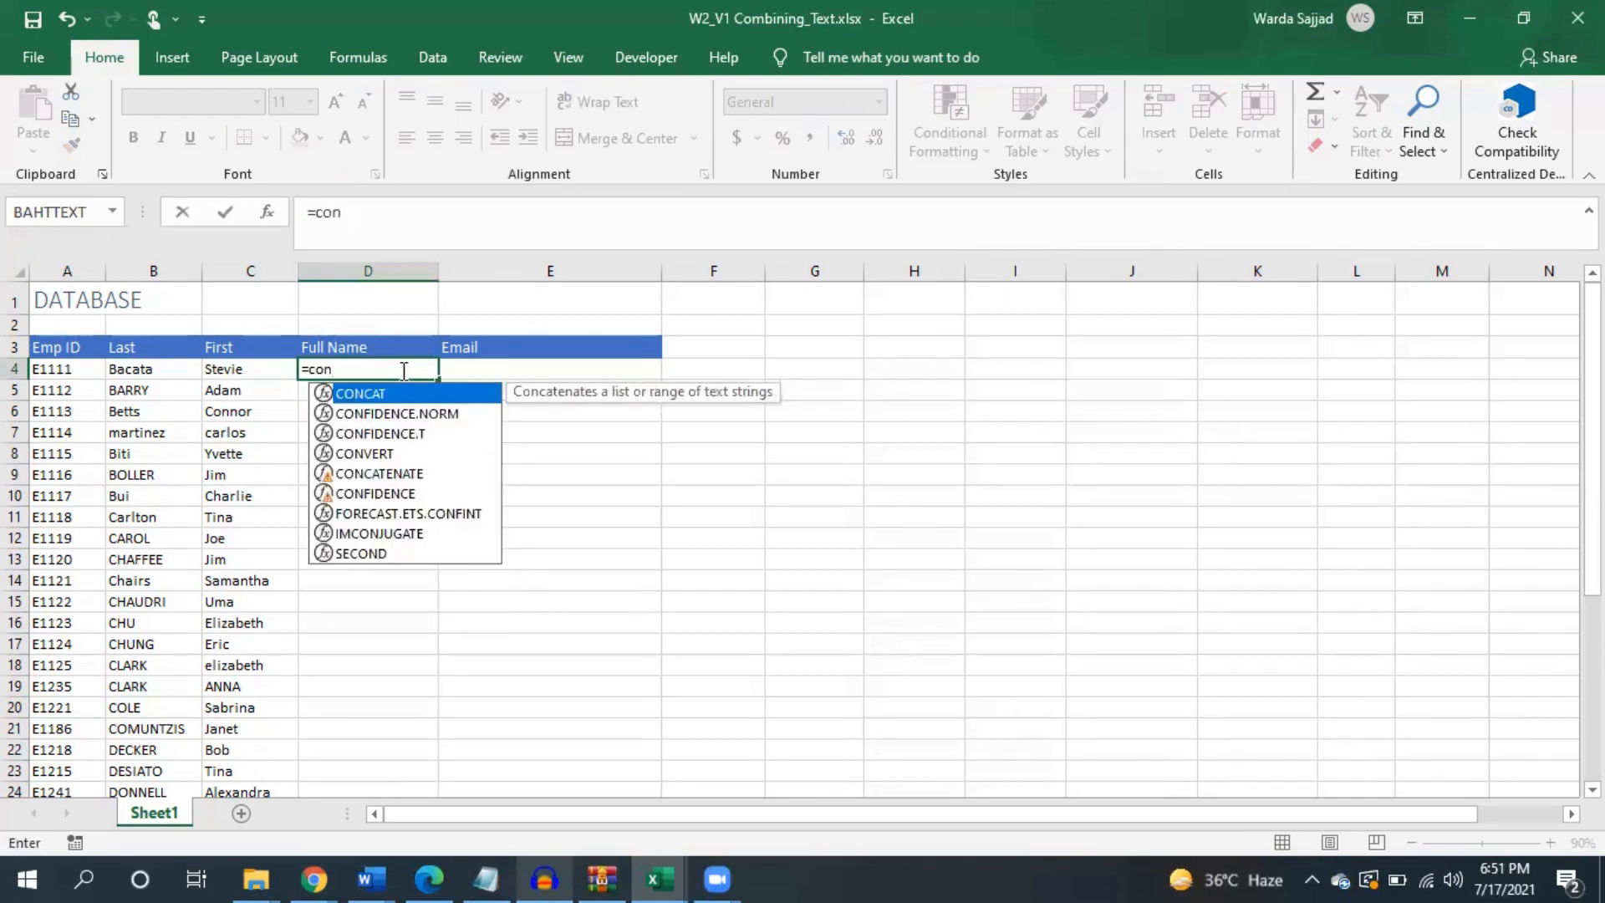
key(Tab)
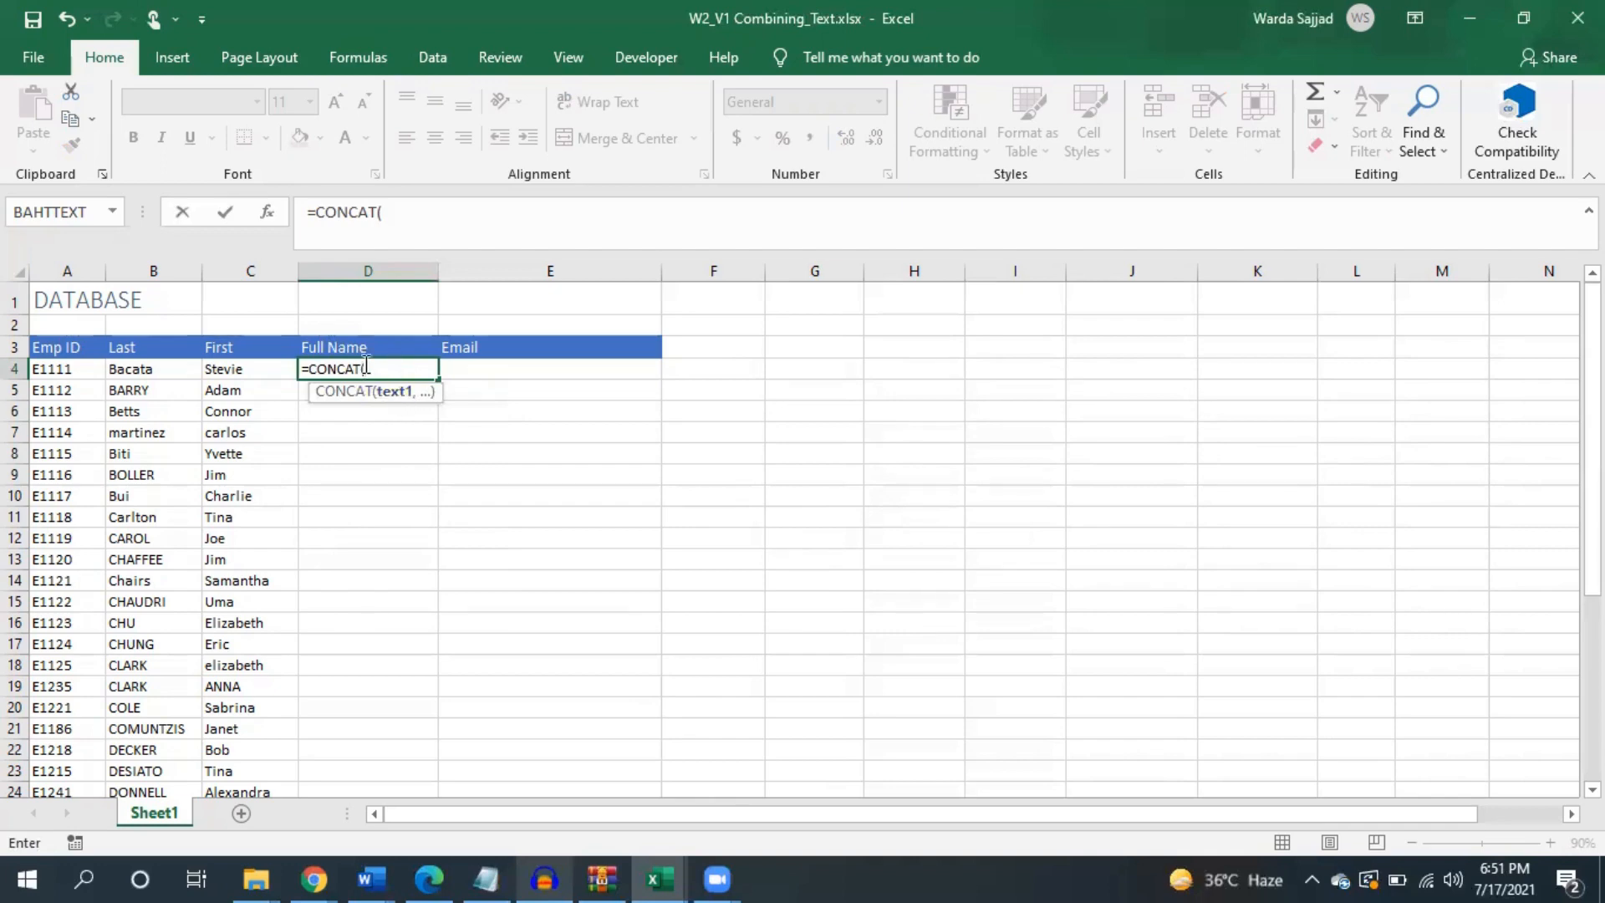
click(262, 373)
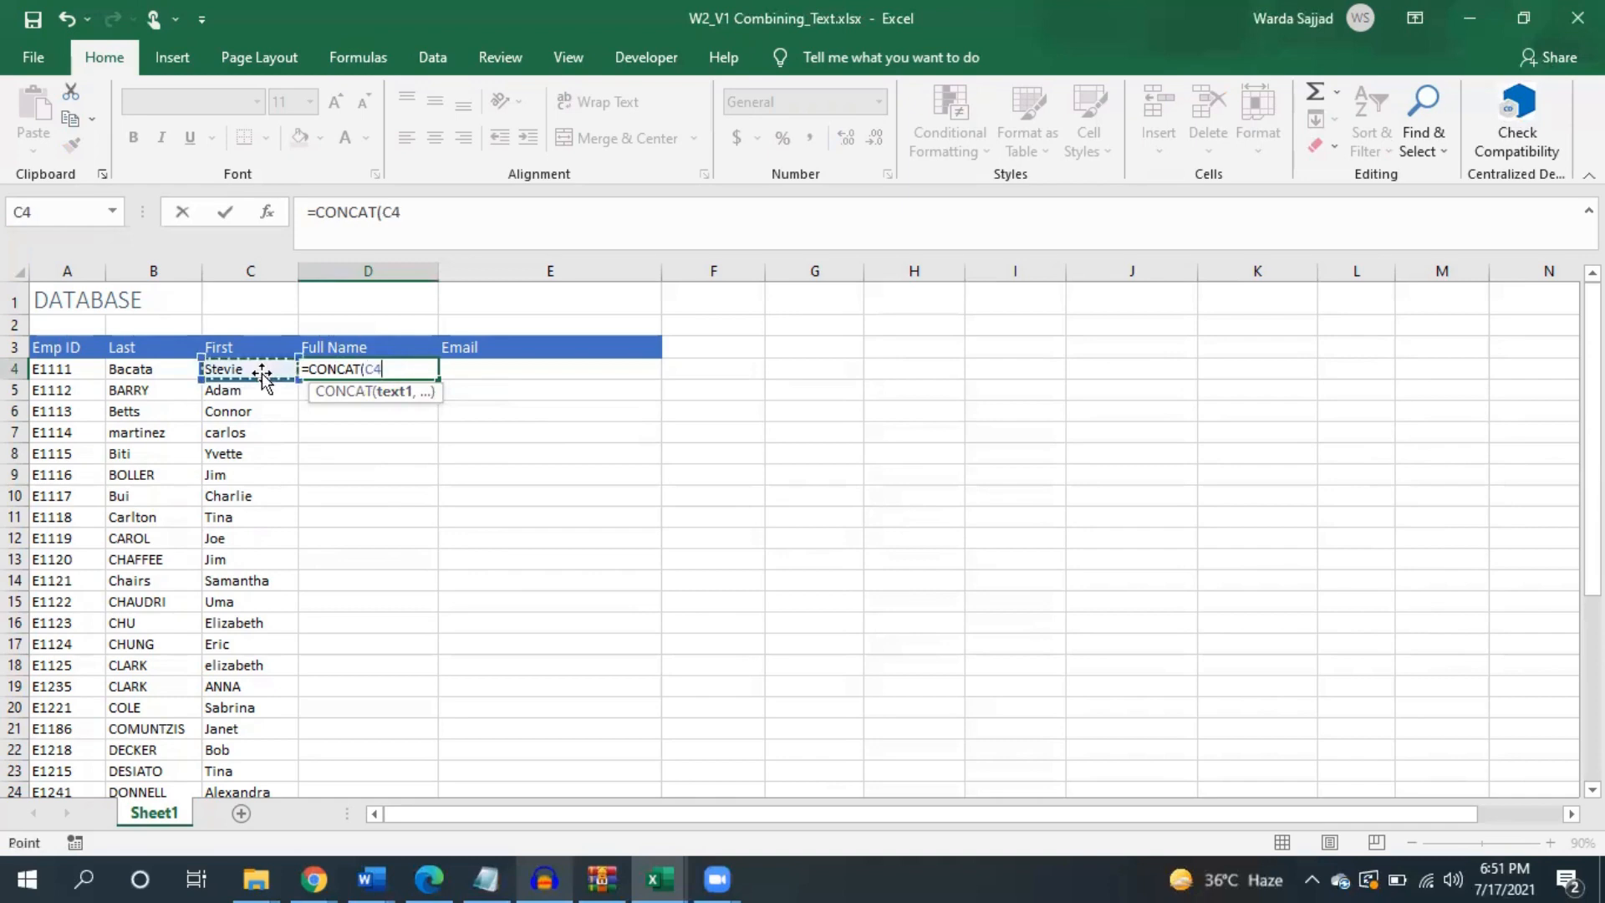
text(,)
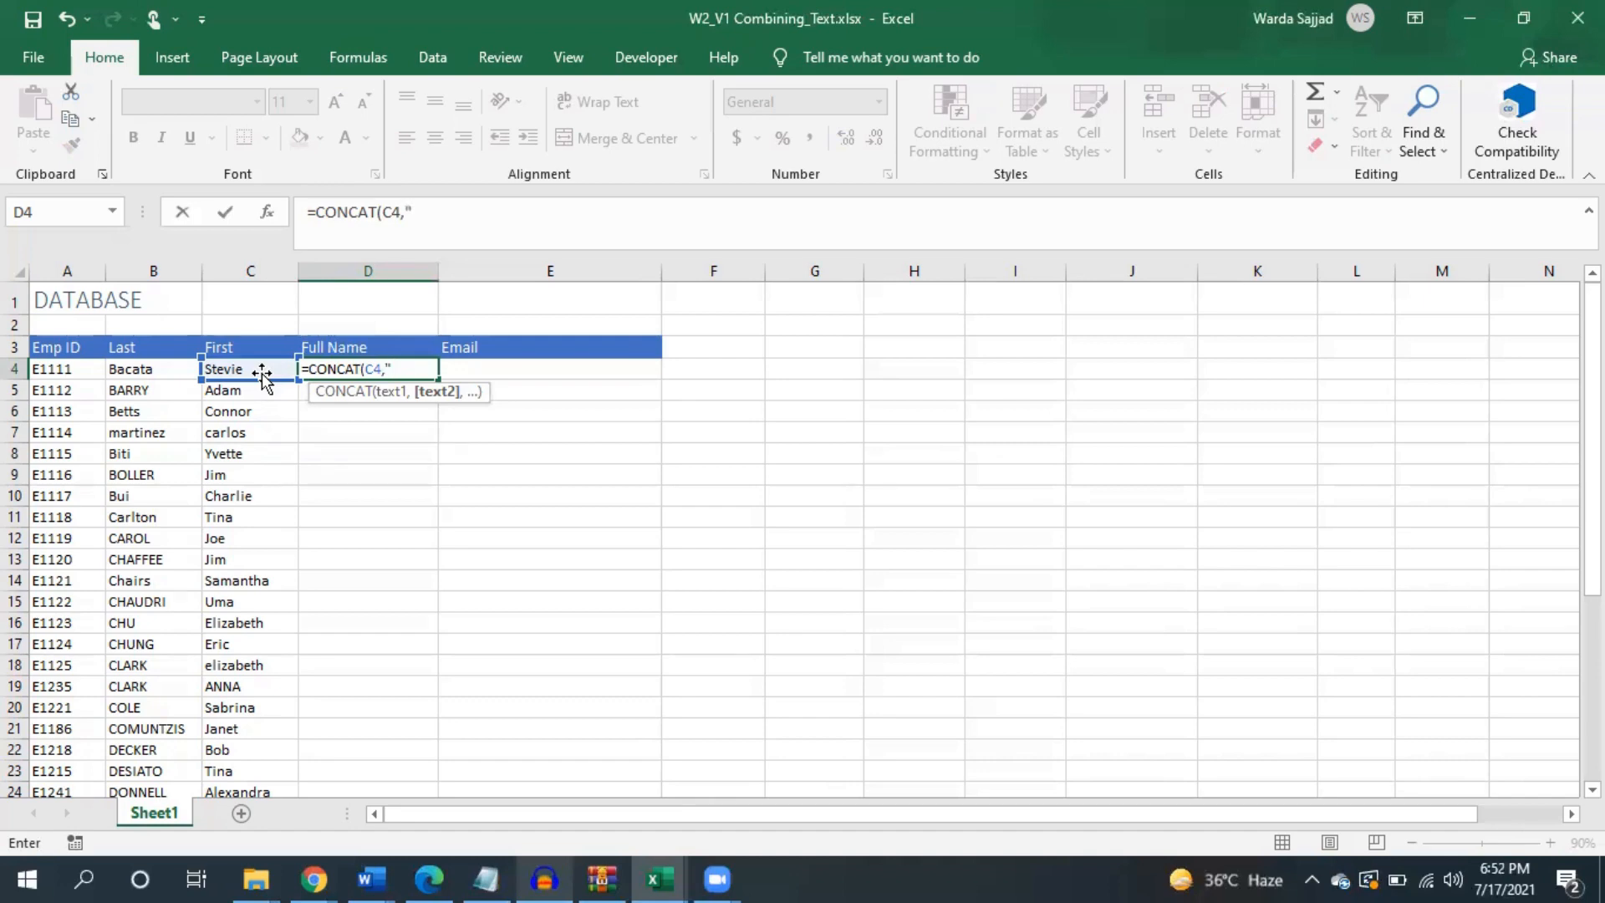
text(",)
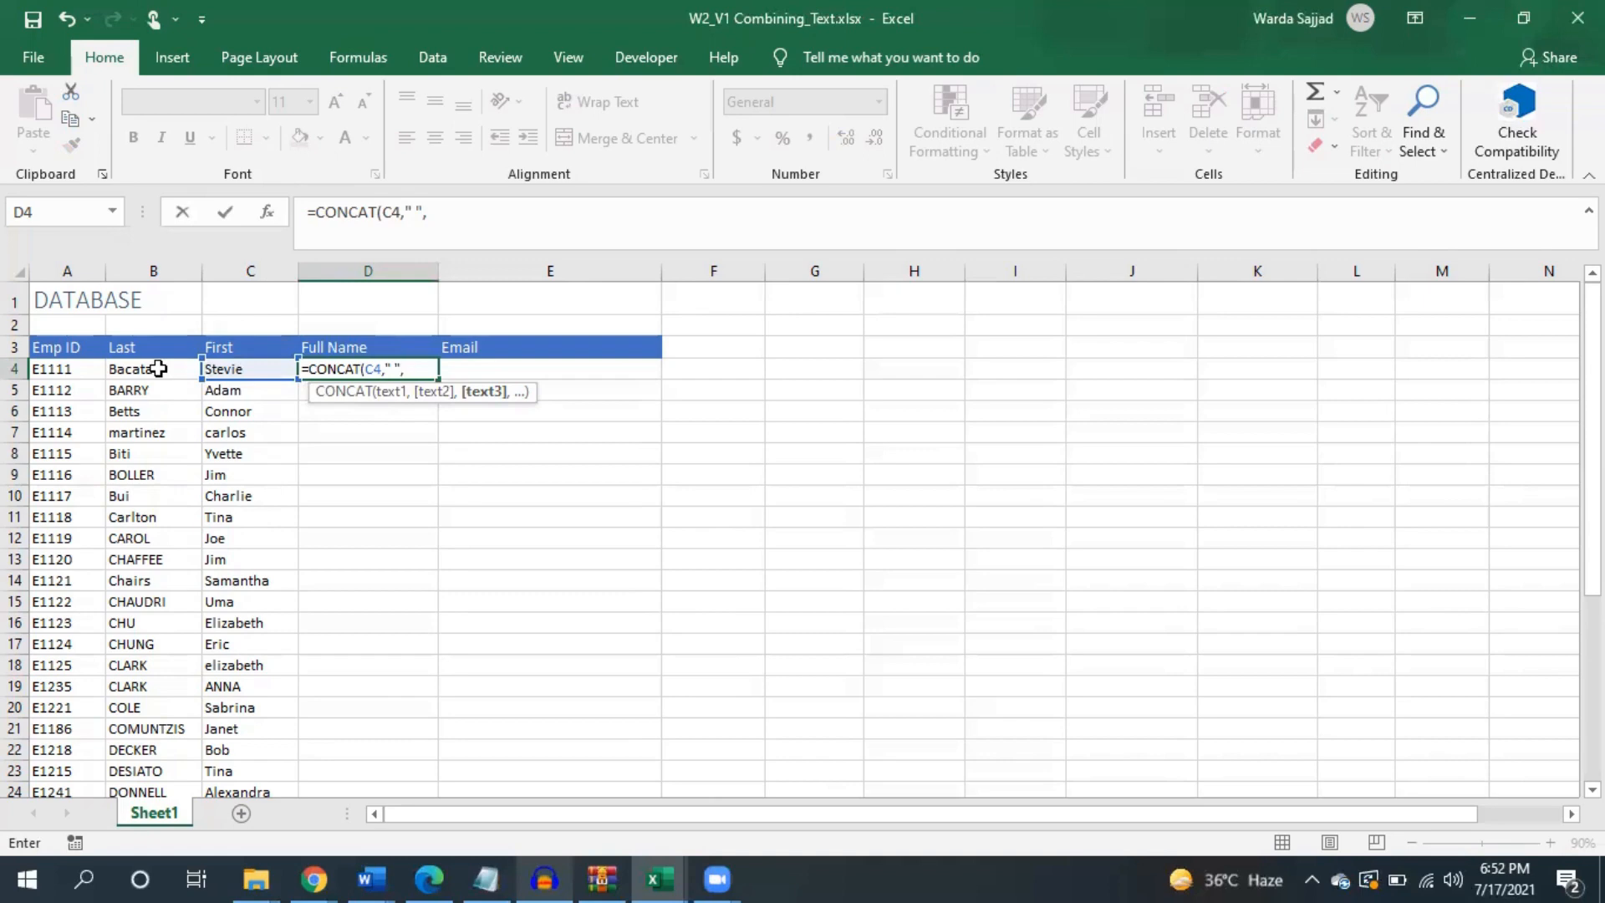
click(159, 369)
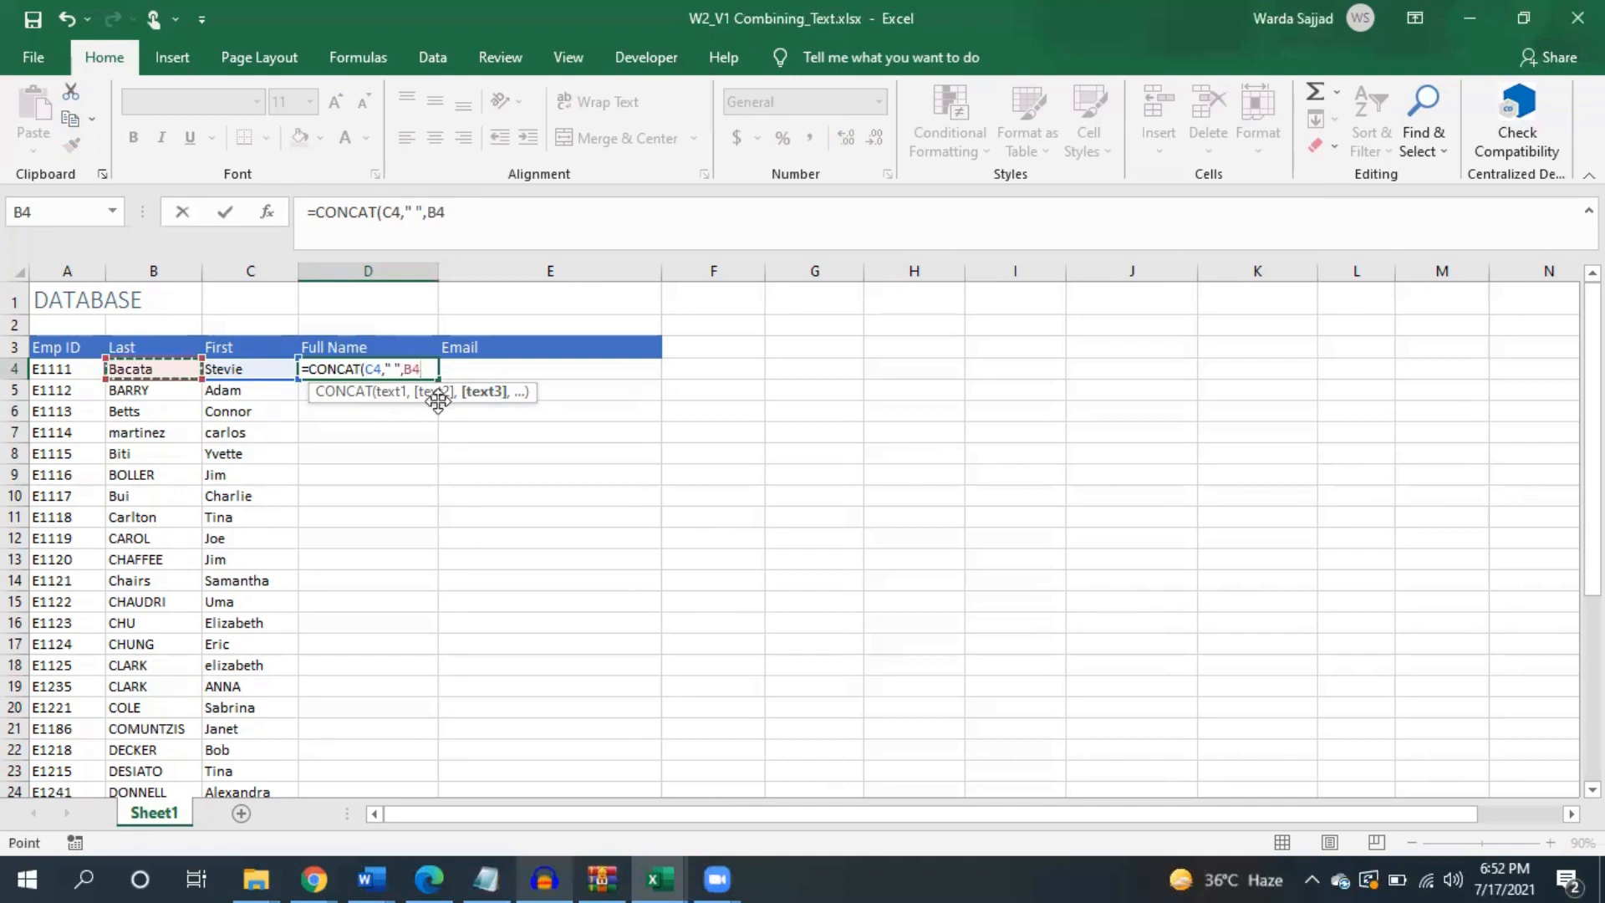
key(Return)
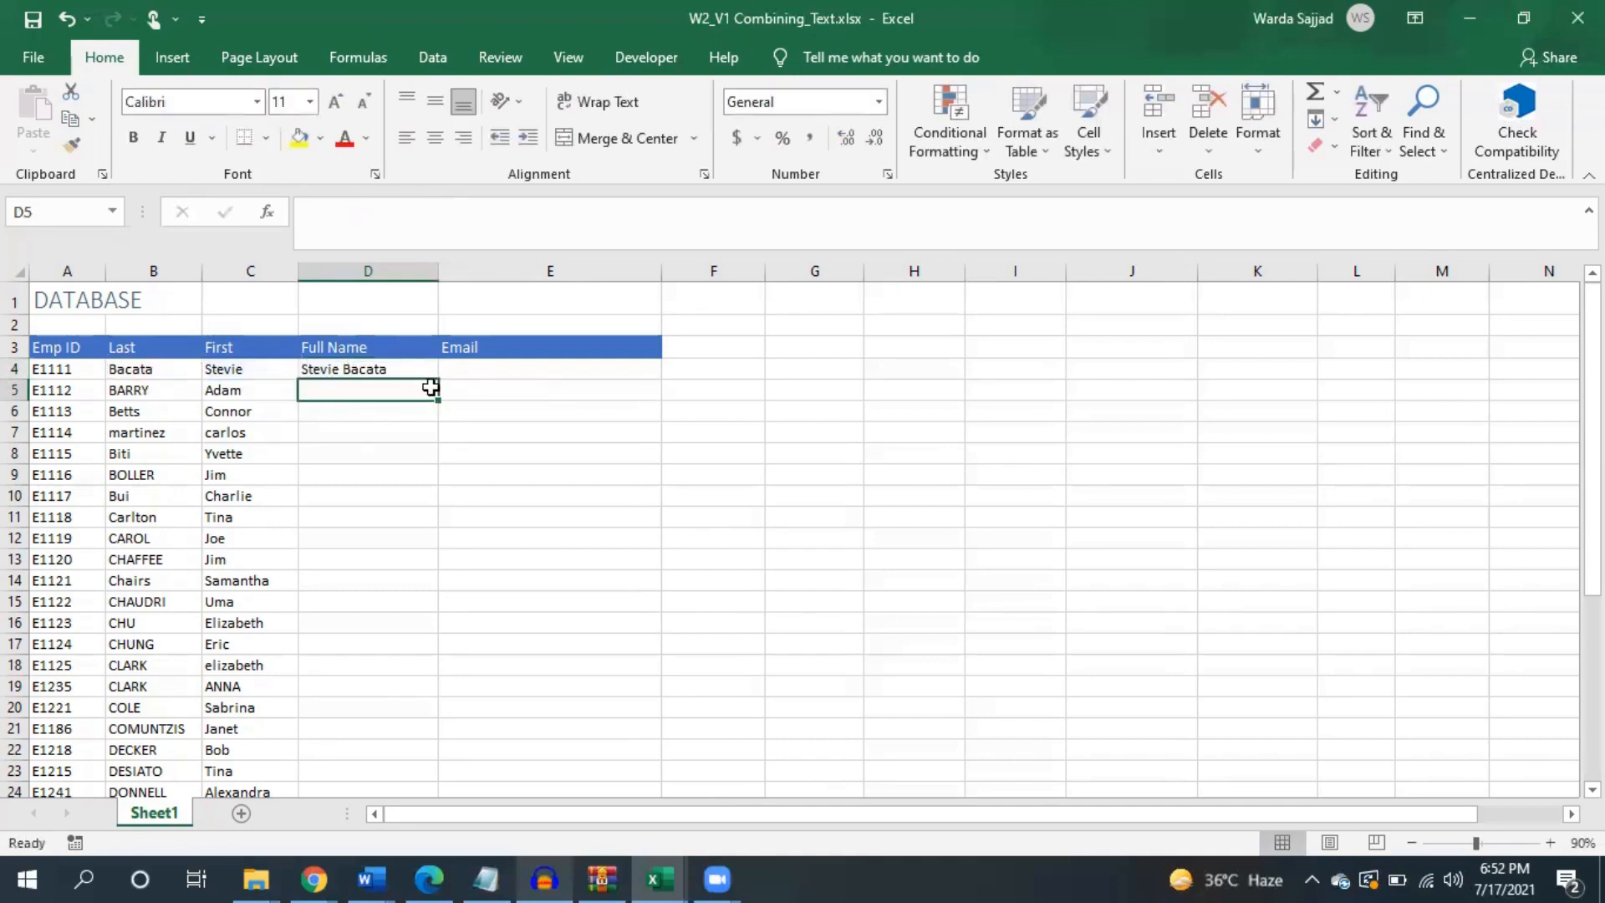
- Fill the D4 CONCAT formula down to D38 so every employee has a full name
click(357, 368)
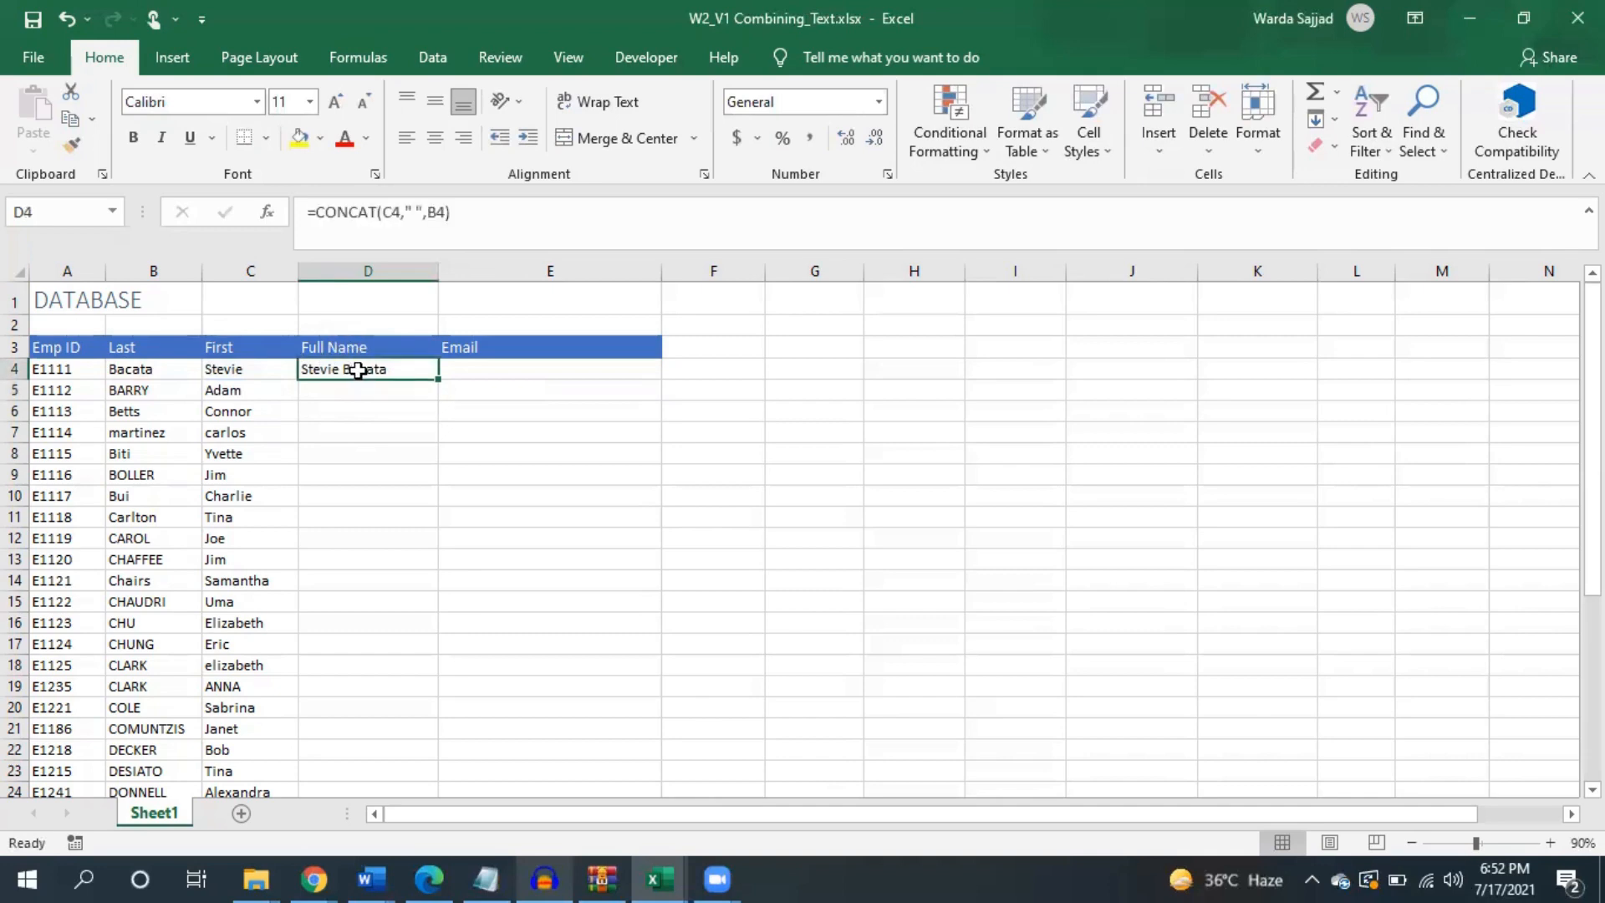
double_click(437, 377)
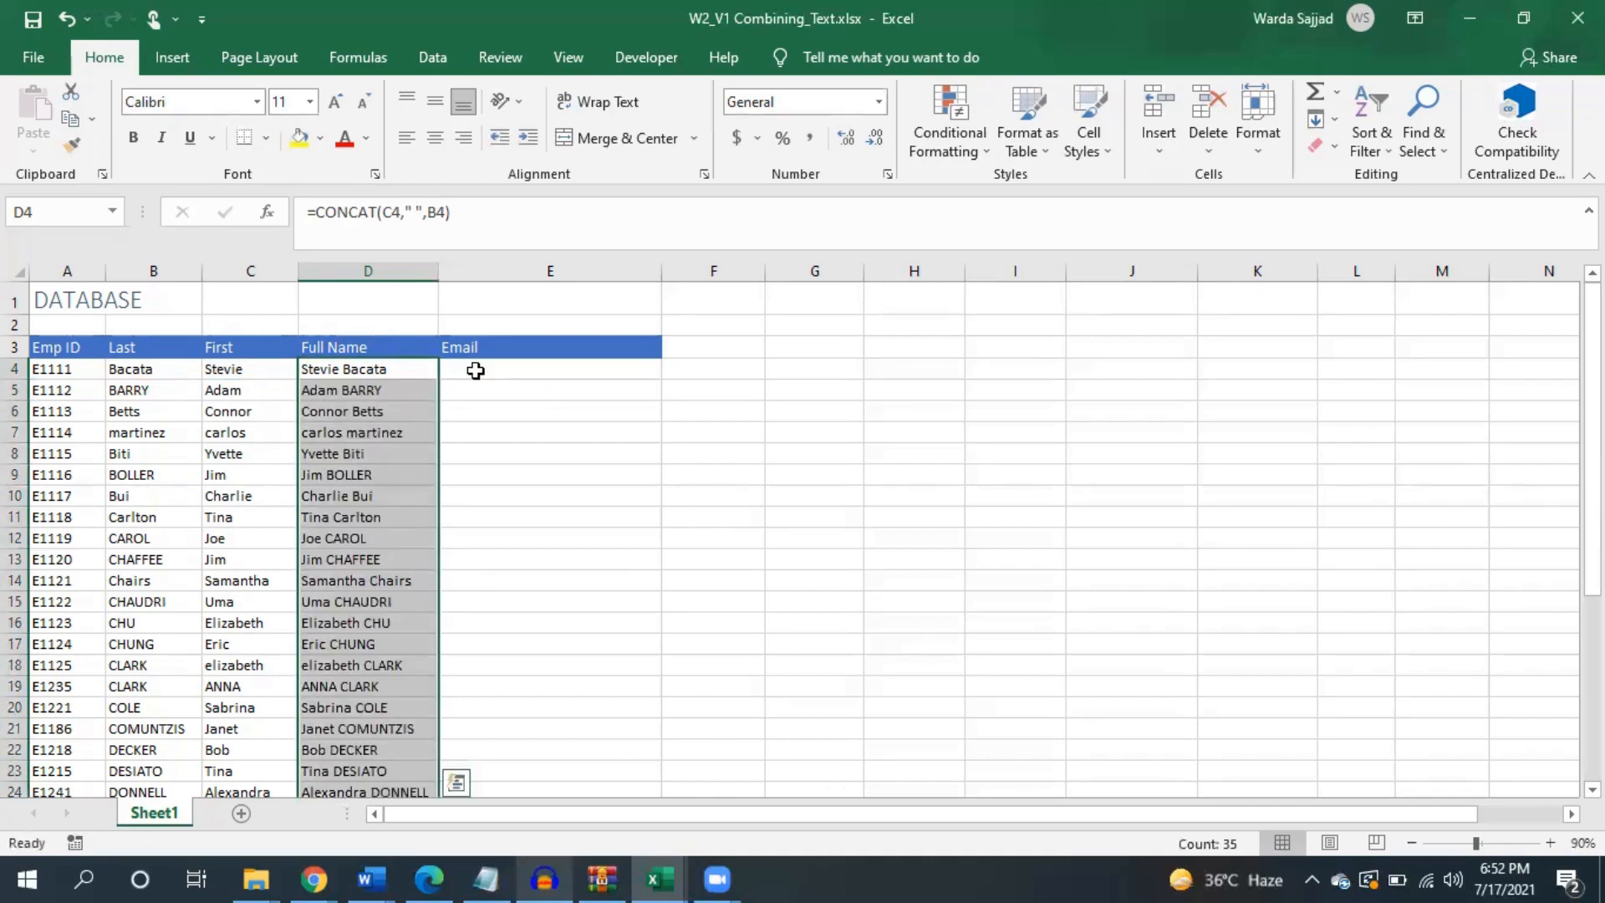
click(421, 364)
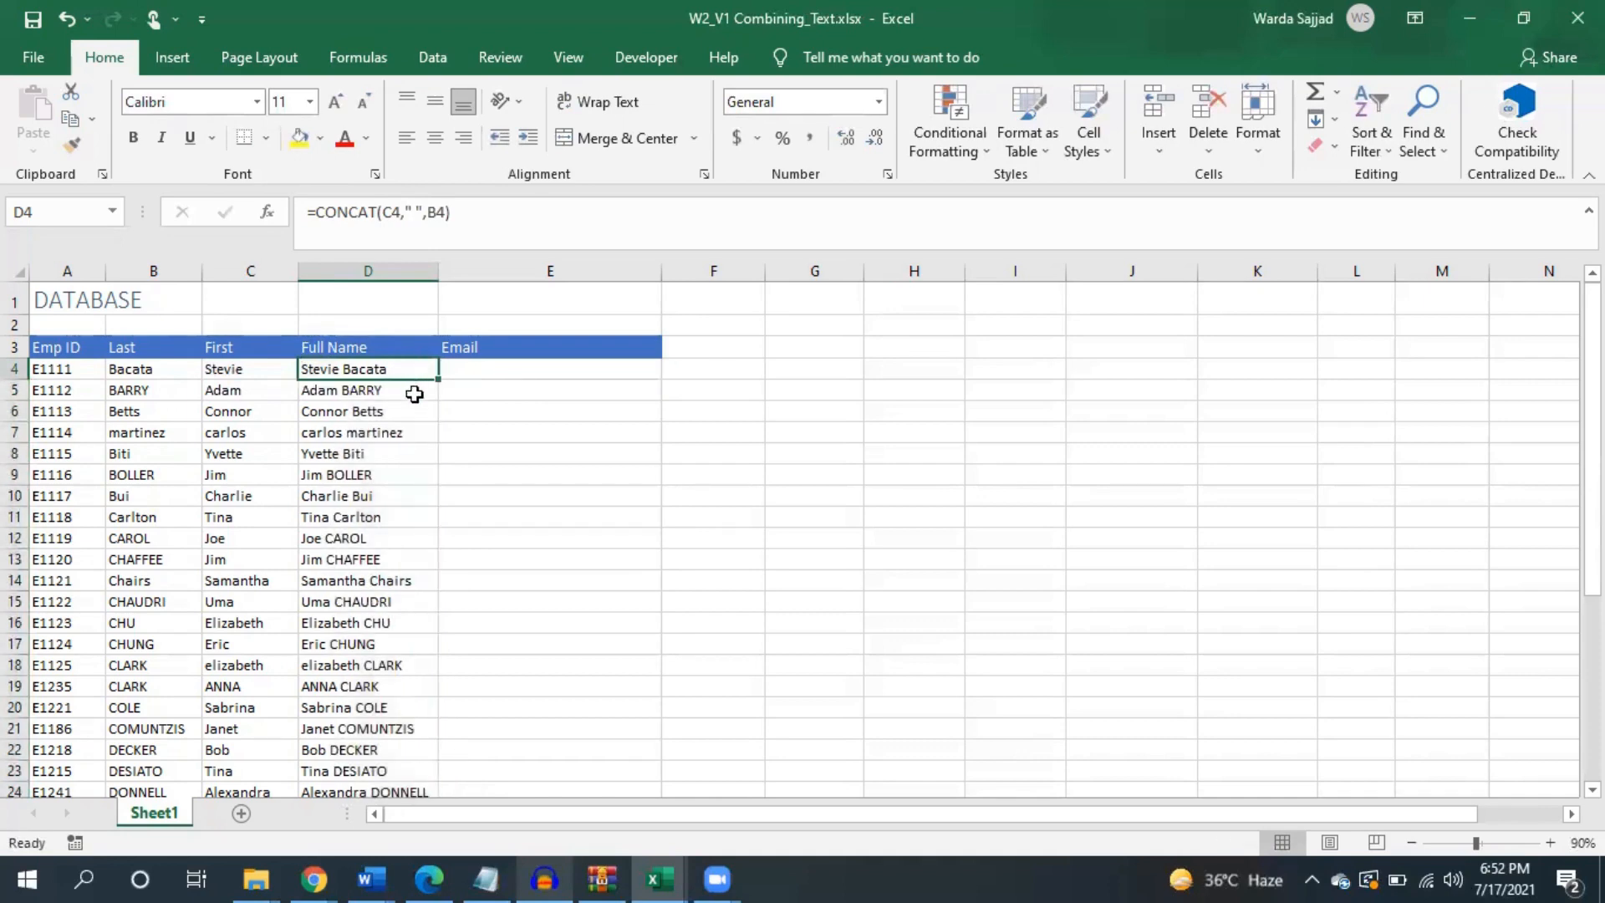
click(466, 370)
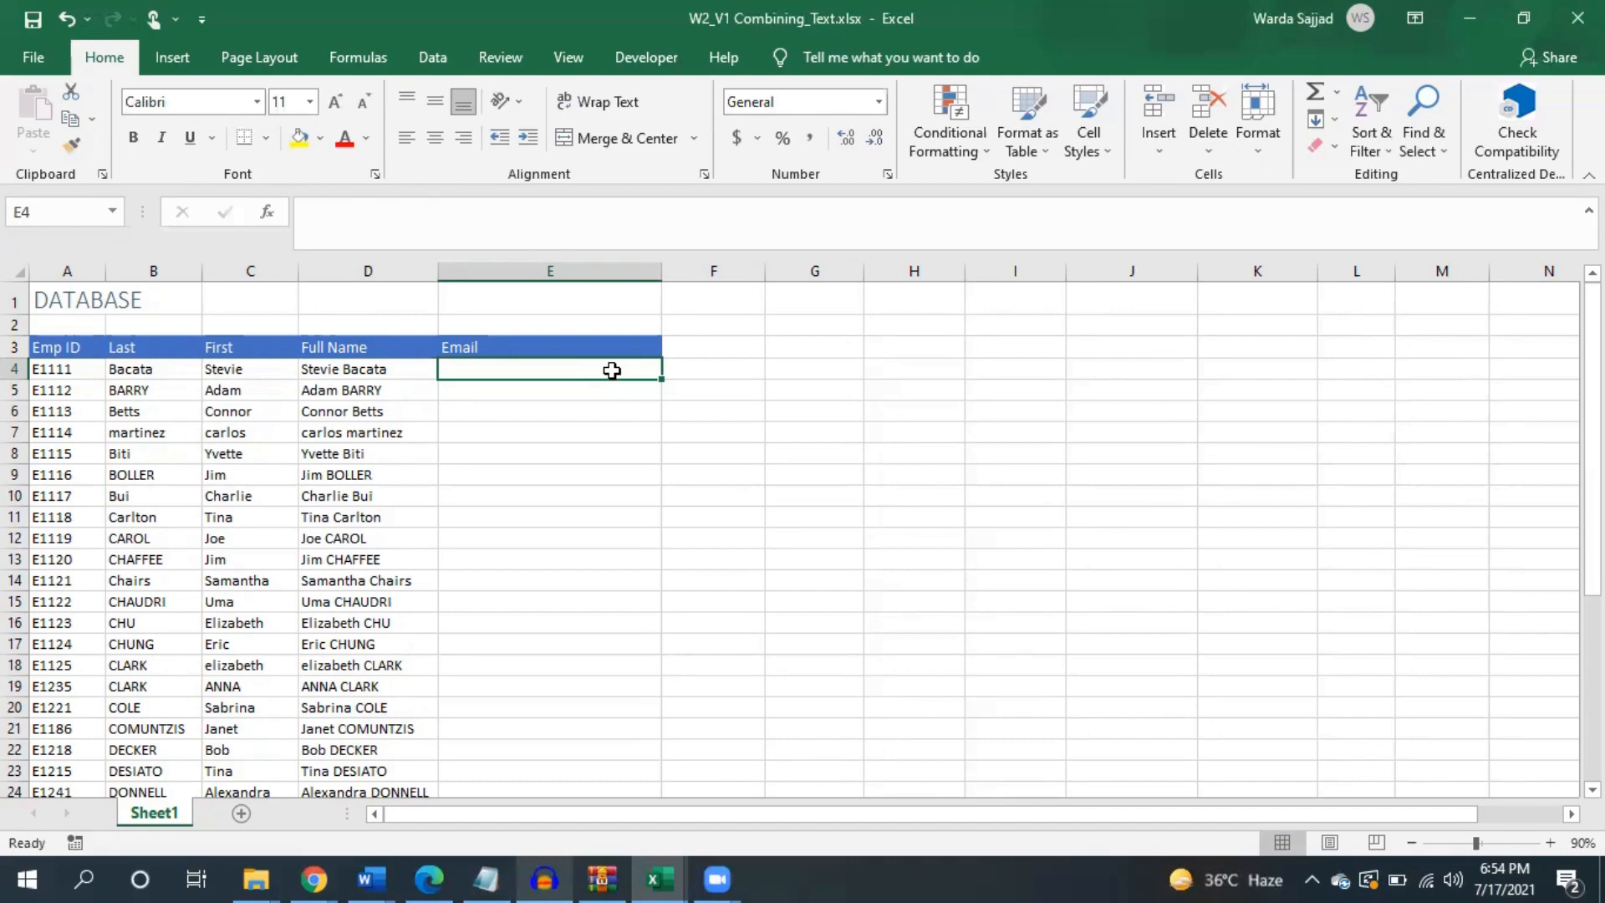
text(=)
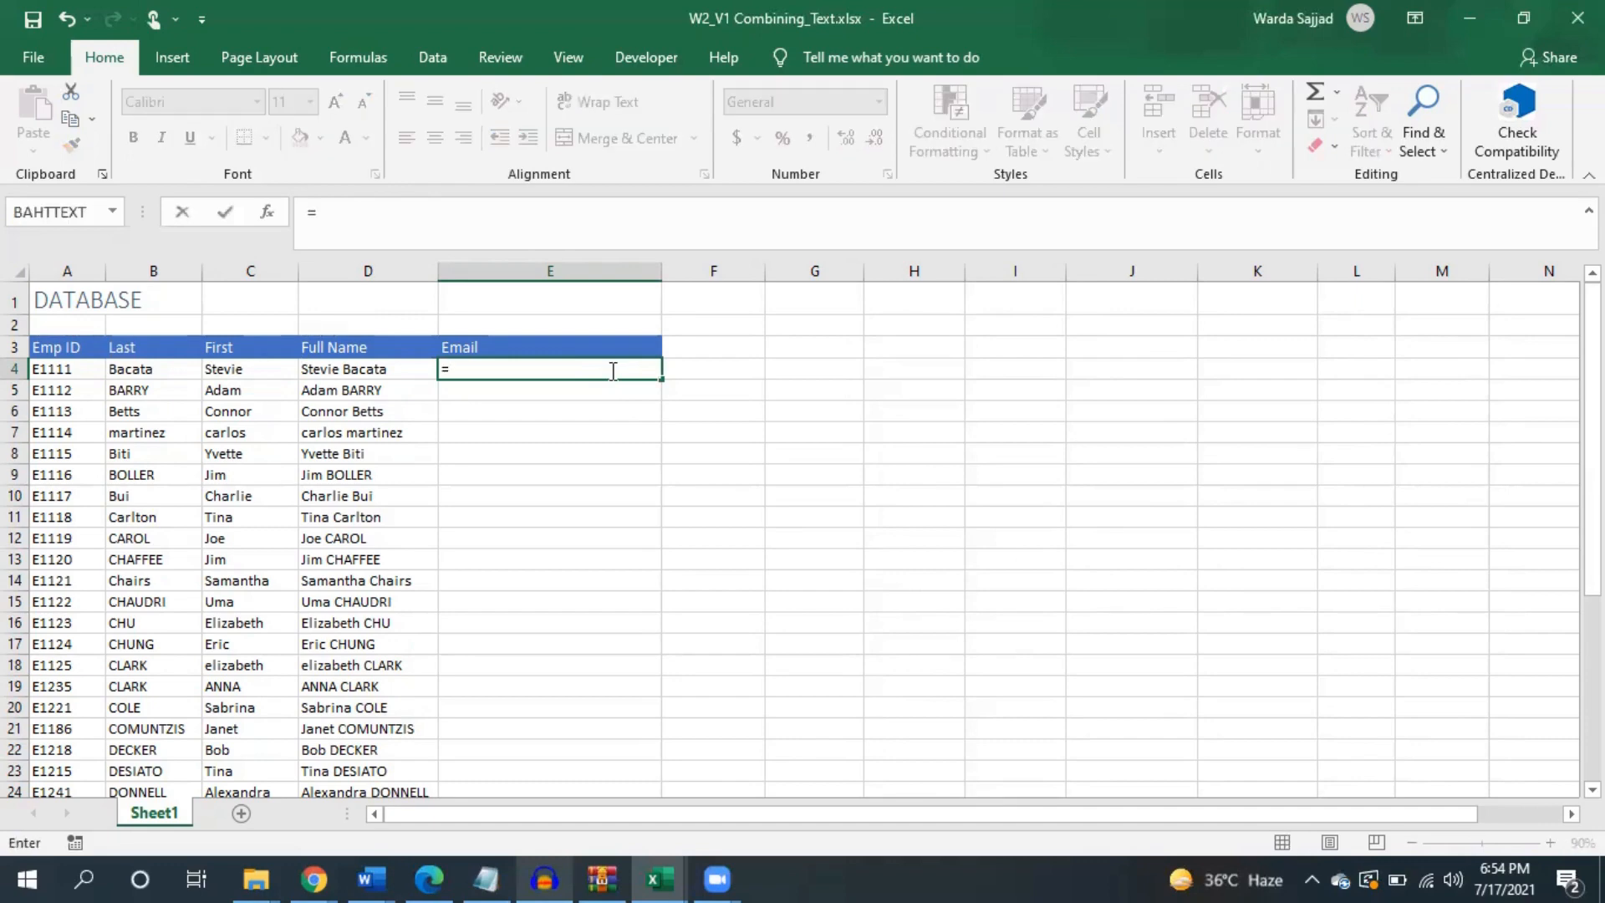
click(265, 371)
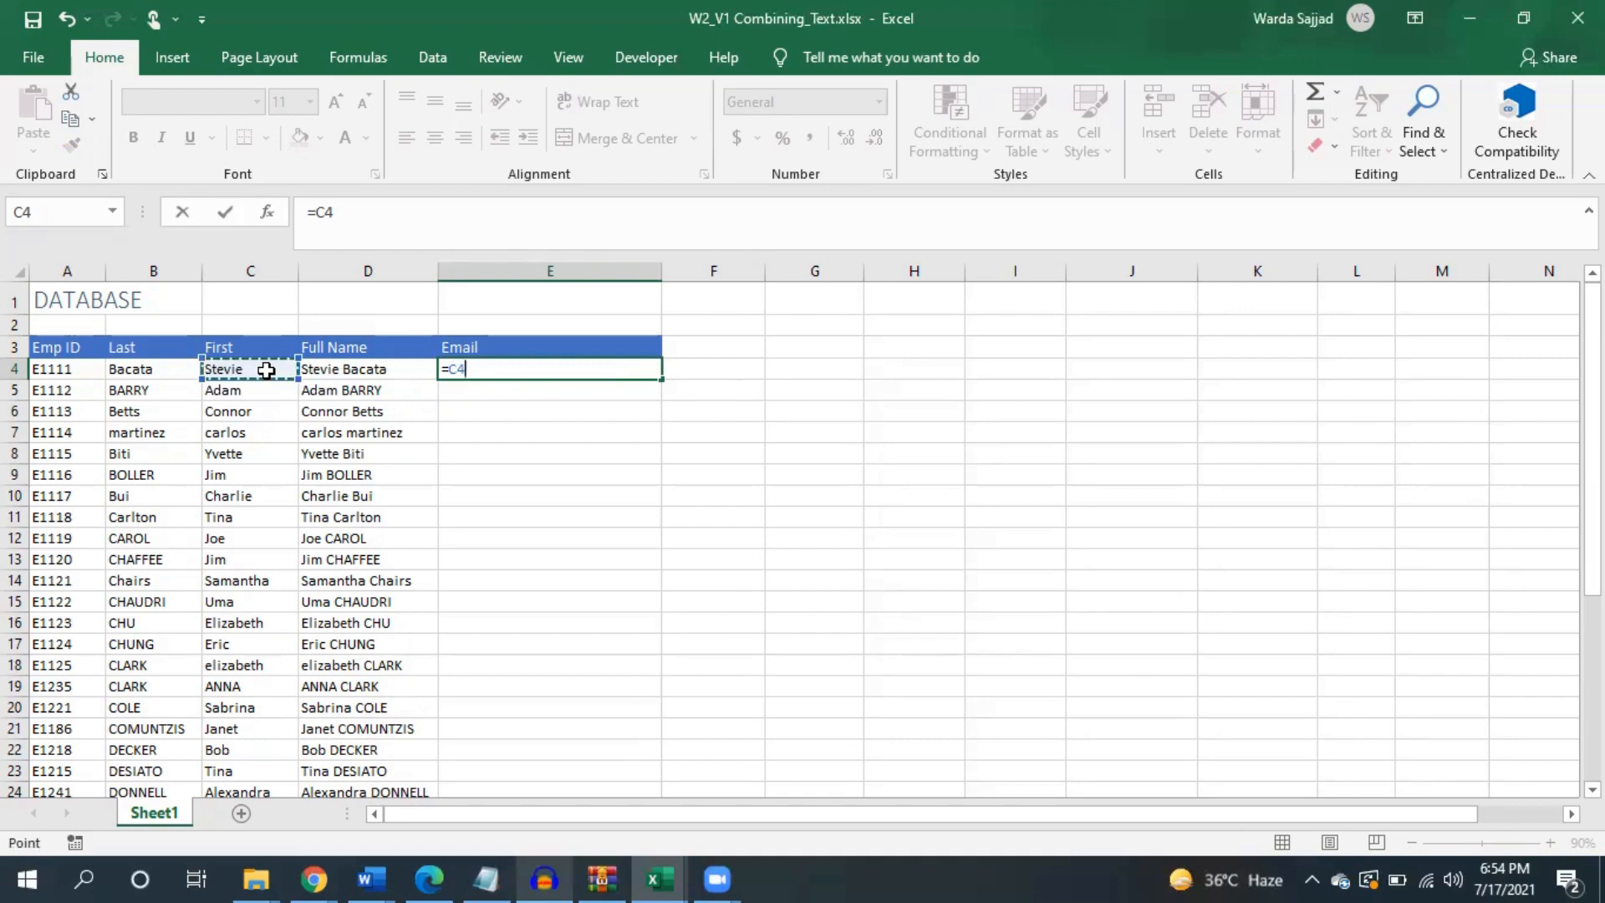
text(&".")
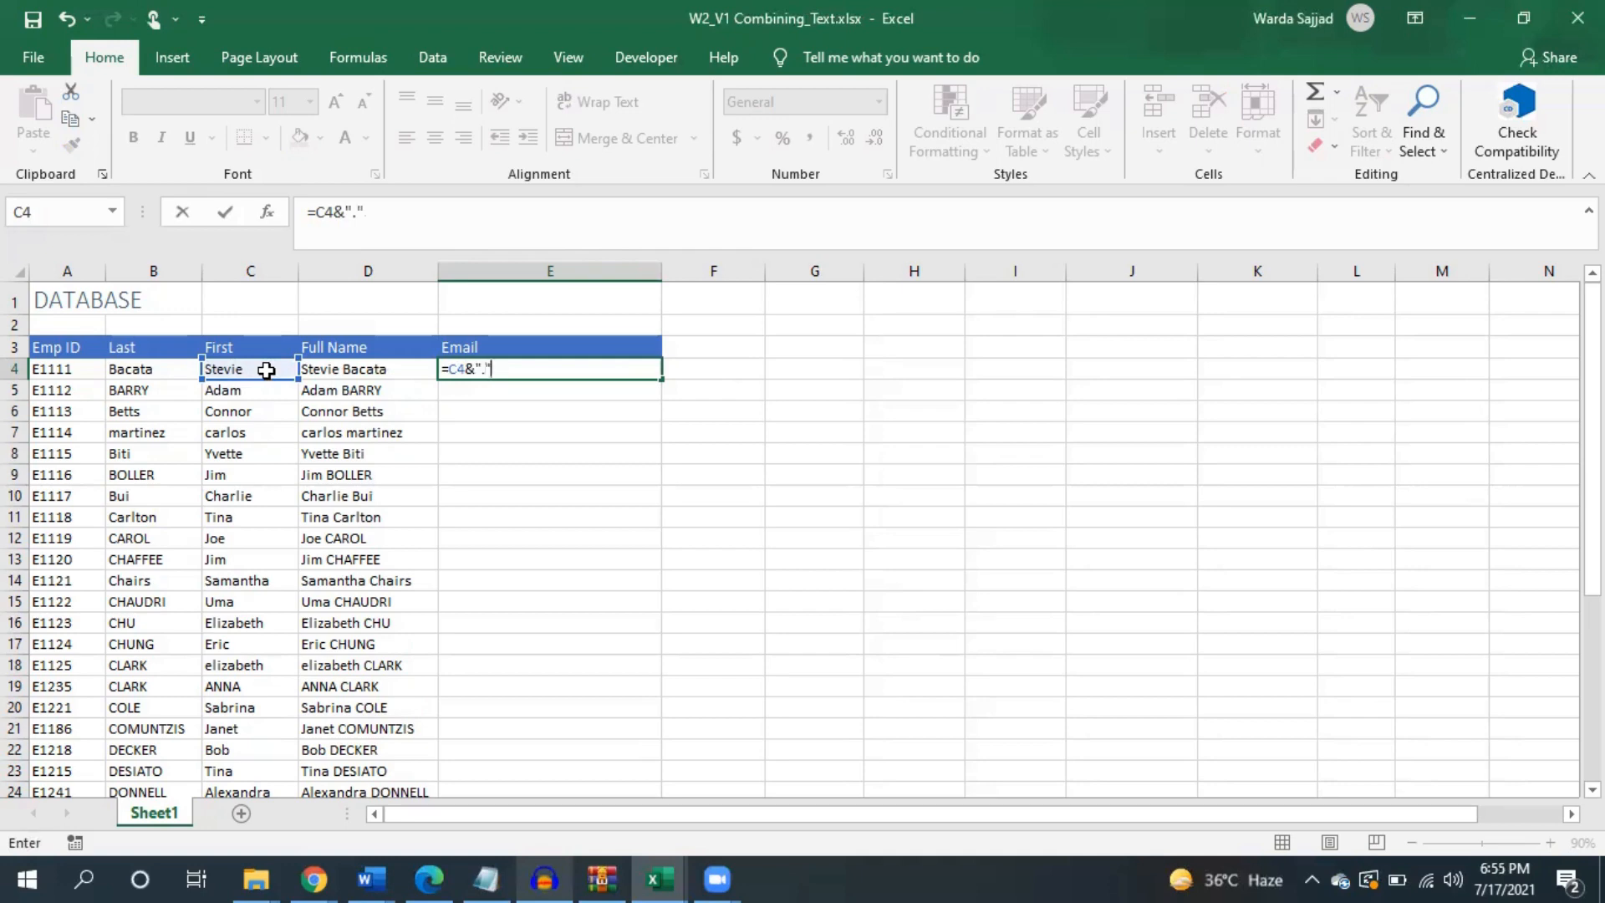
text(&)
click(162, 370)
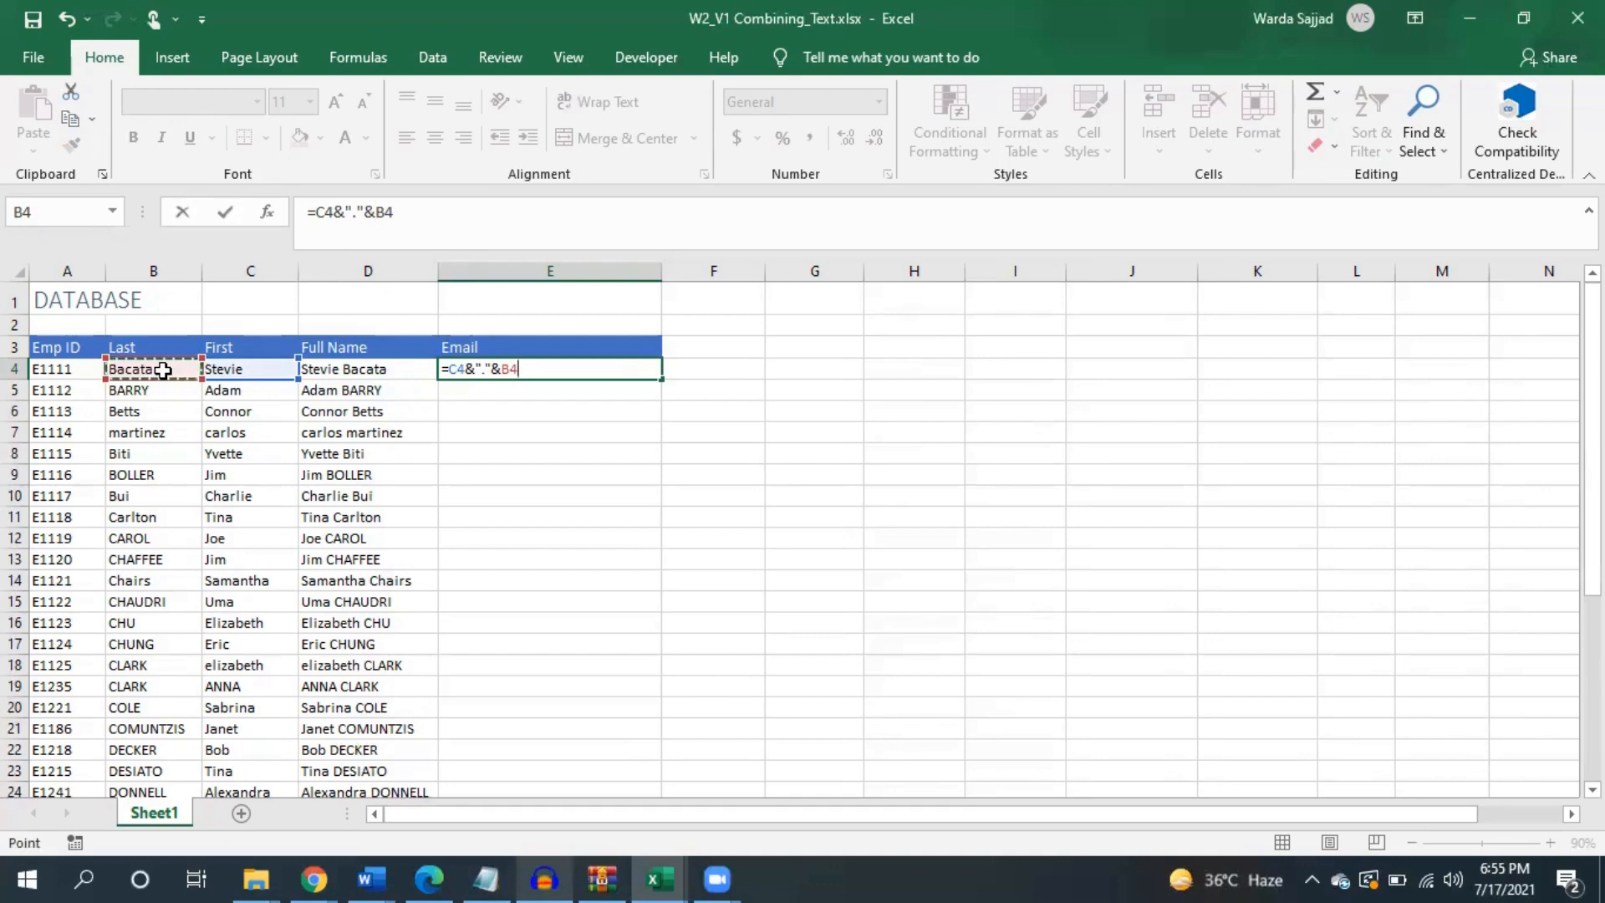
text(&)
text("@gmail.com)
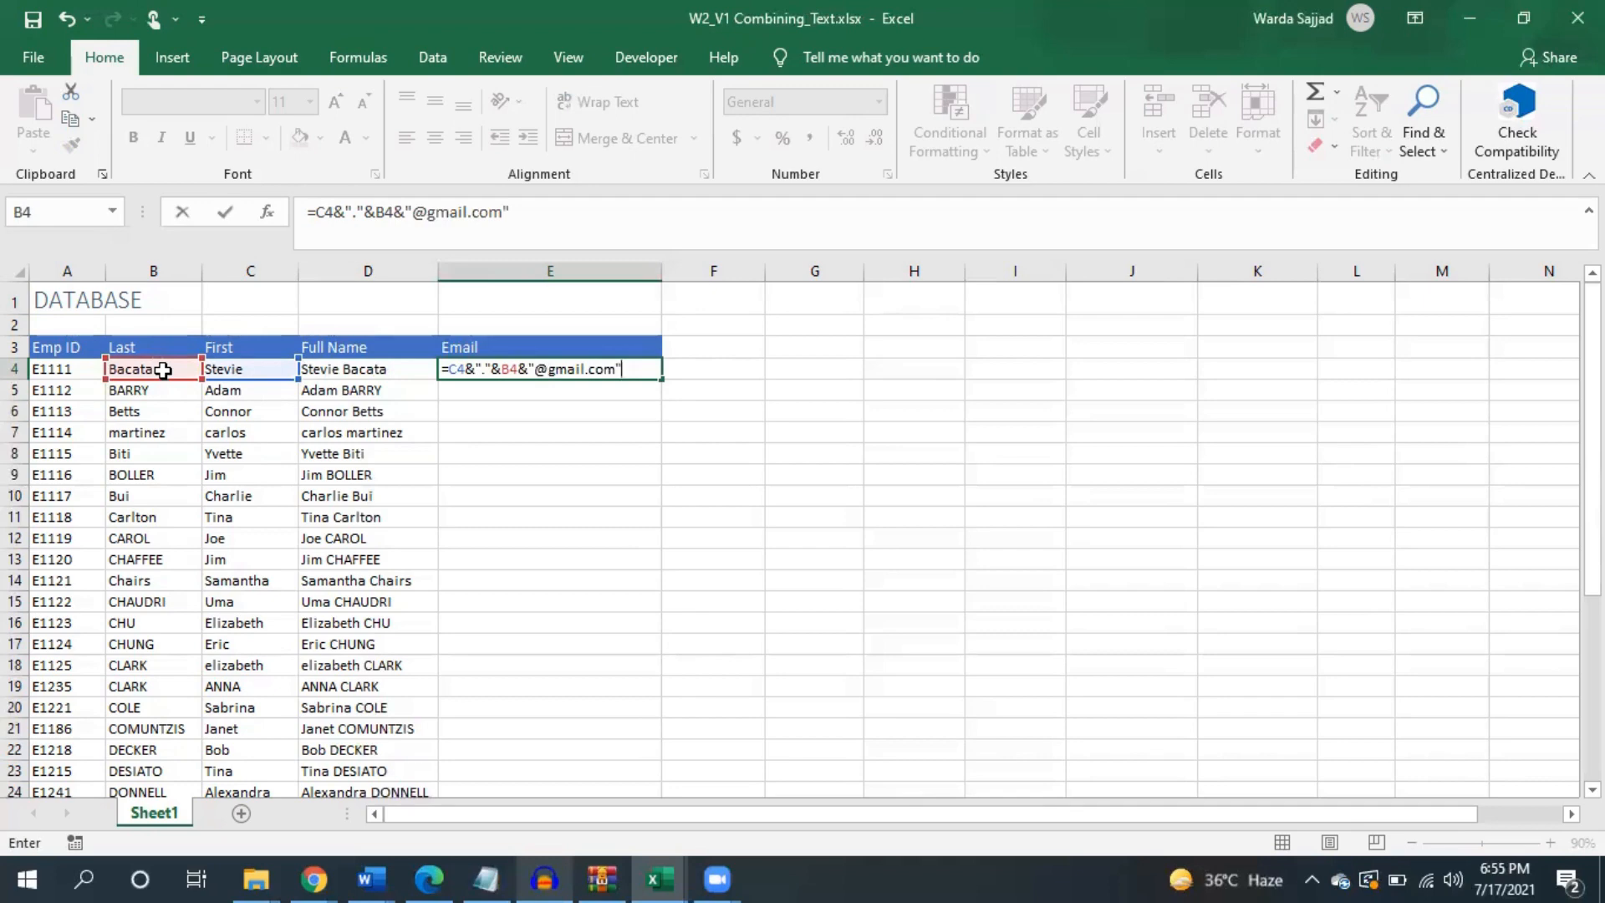
key(Return)
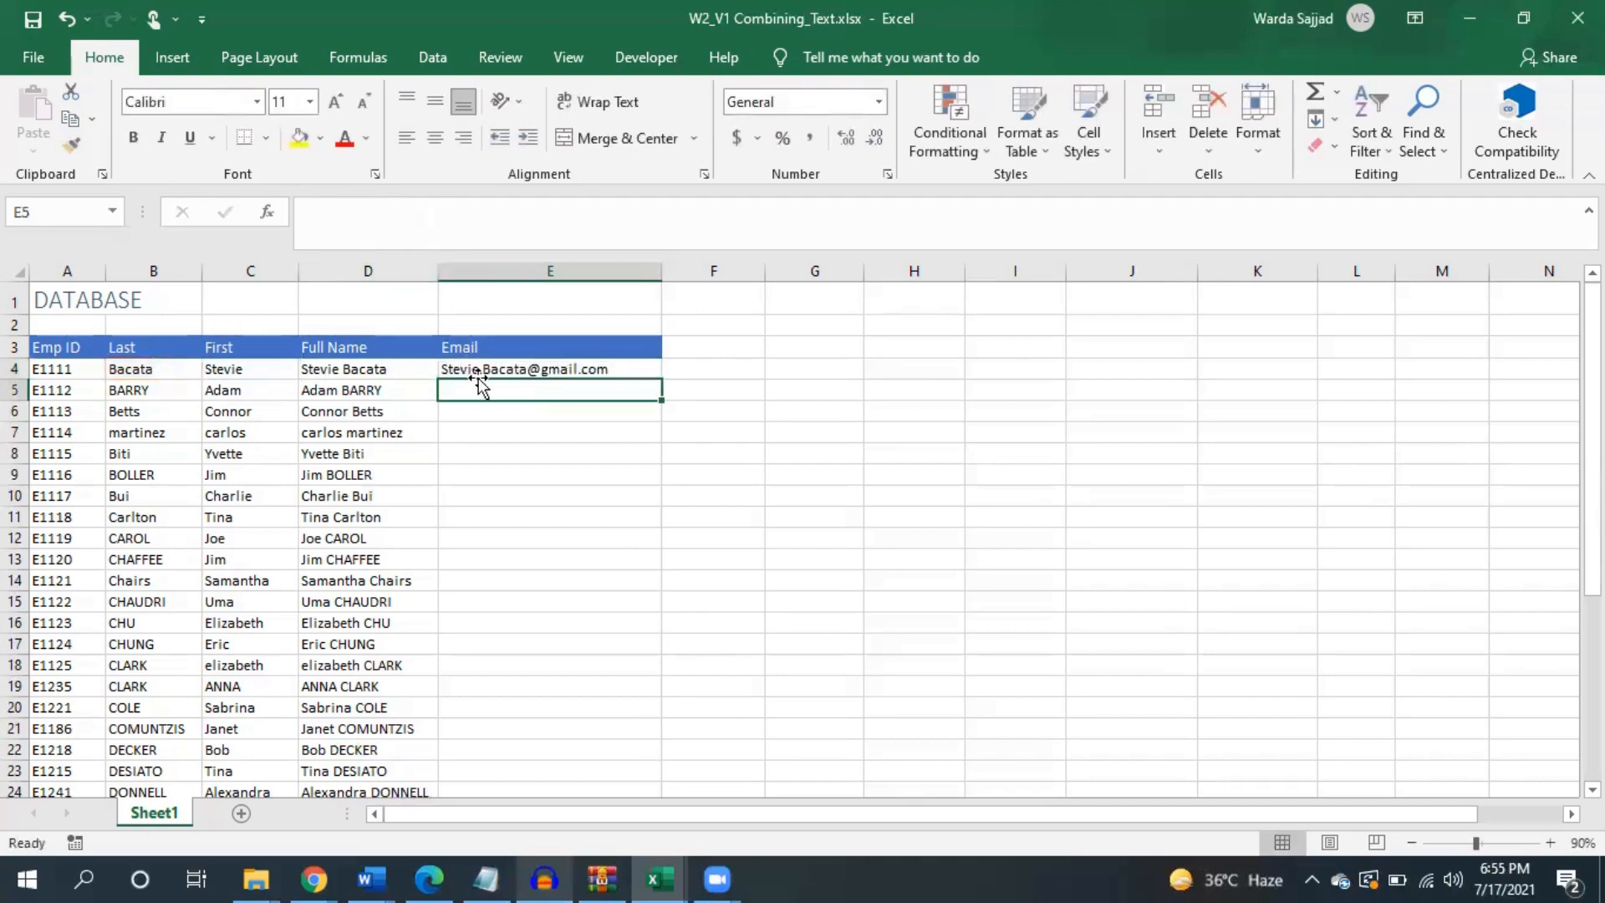
- Fill the E4 email formula down to E38, giving each employee a gmail.com address
click(638, 366)
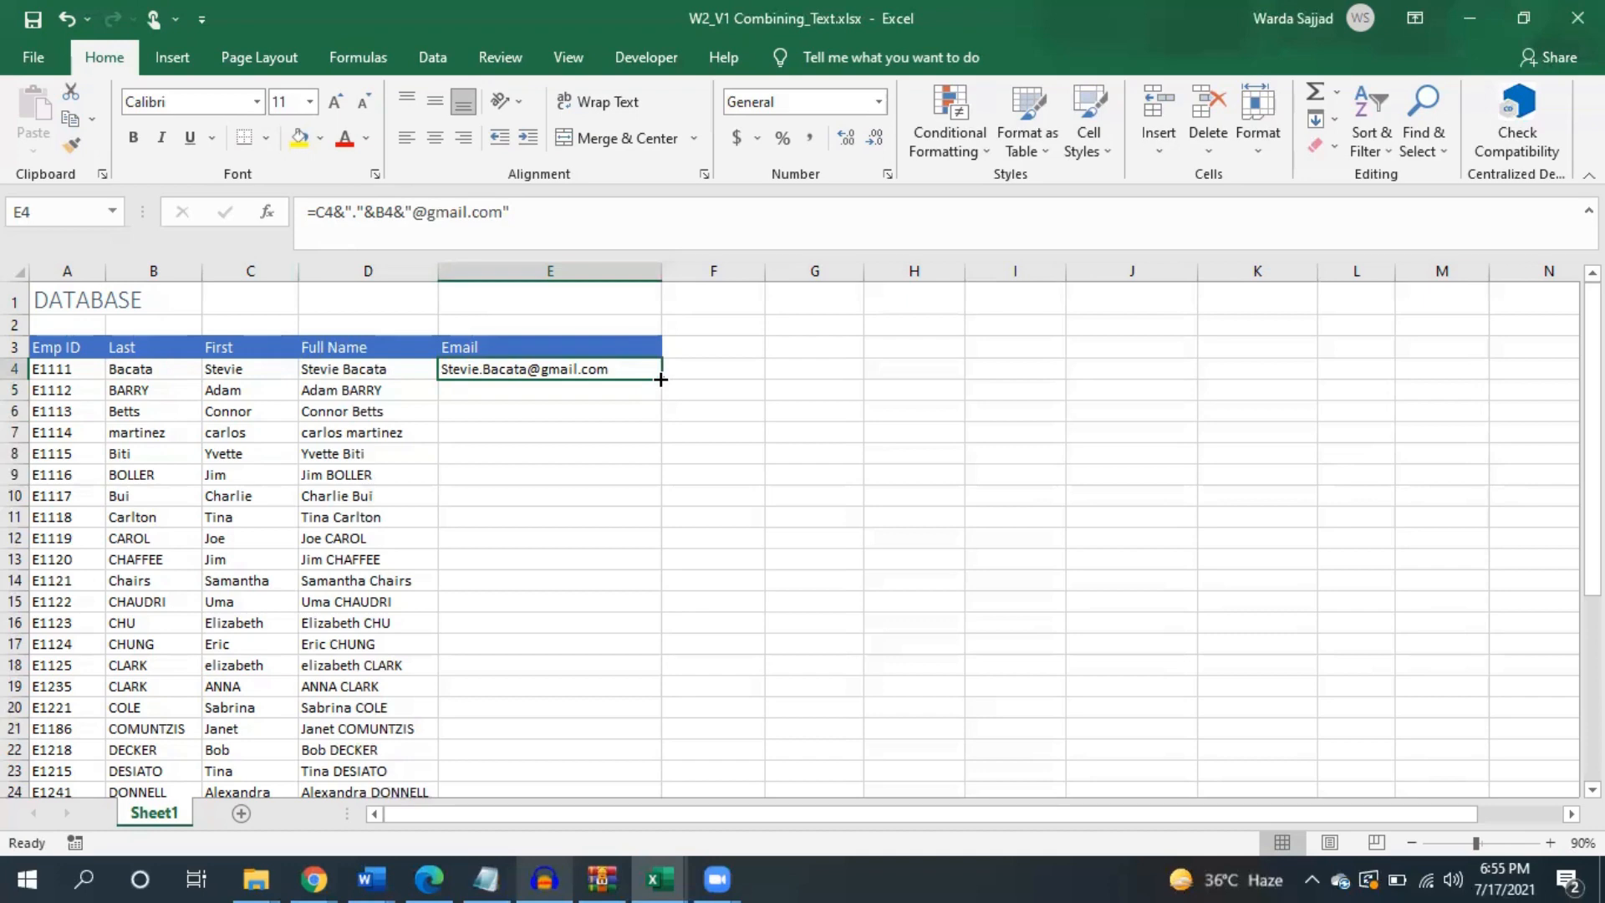
double_click(660, 379)
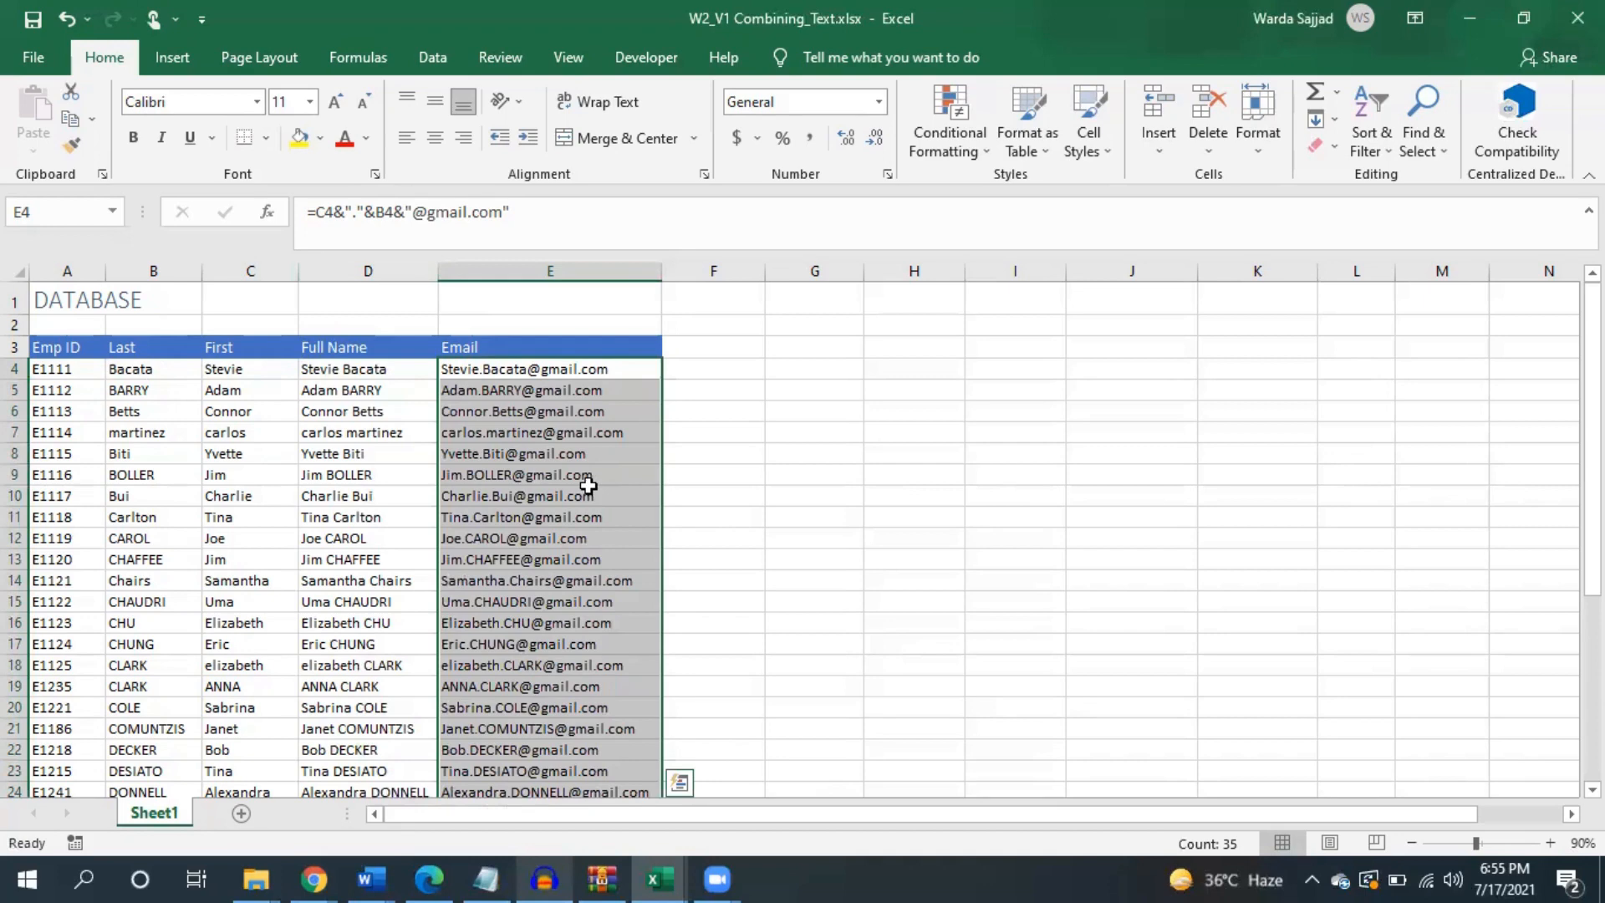
click(790, 458)
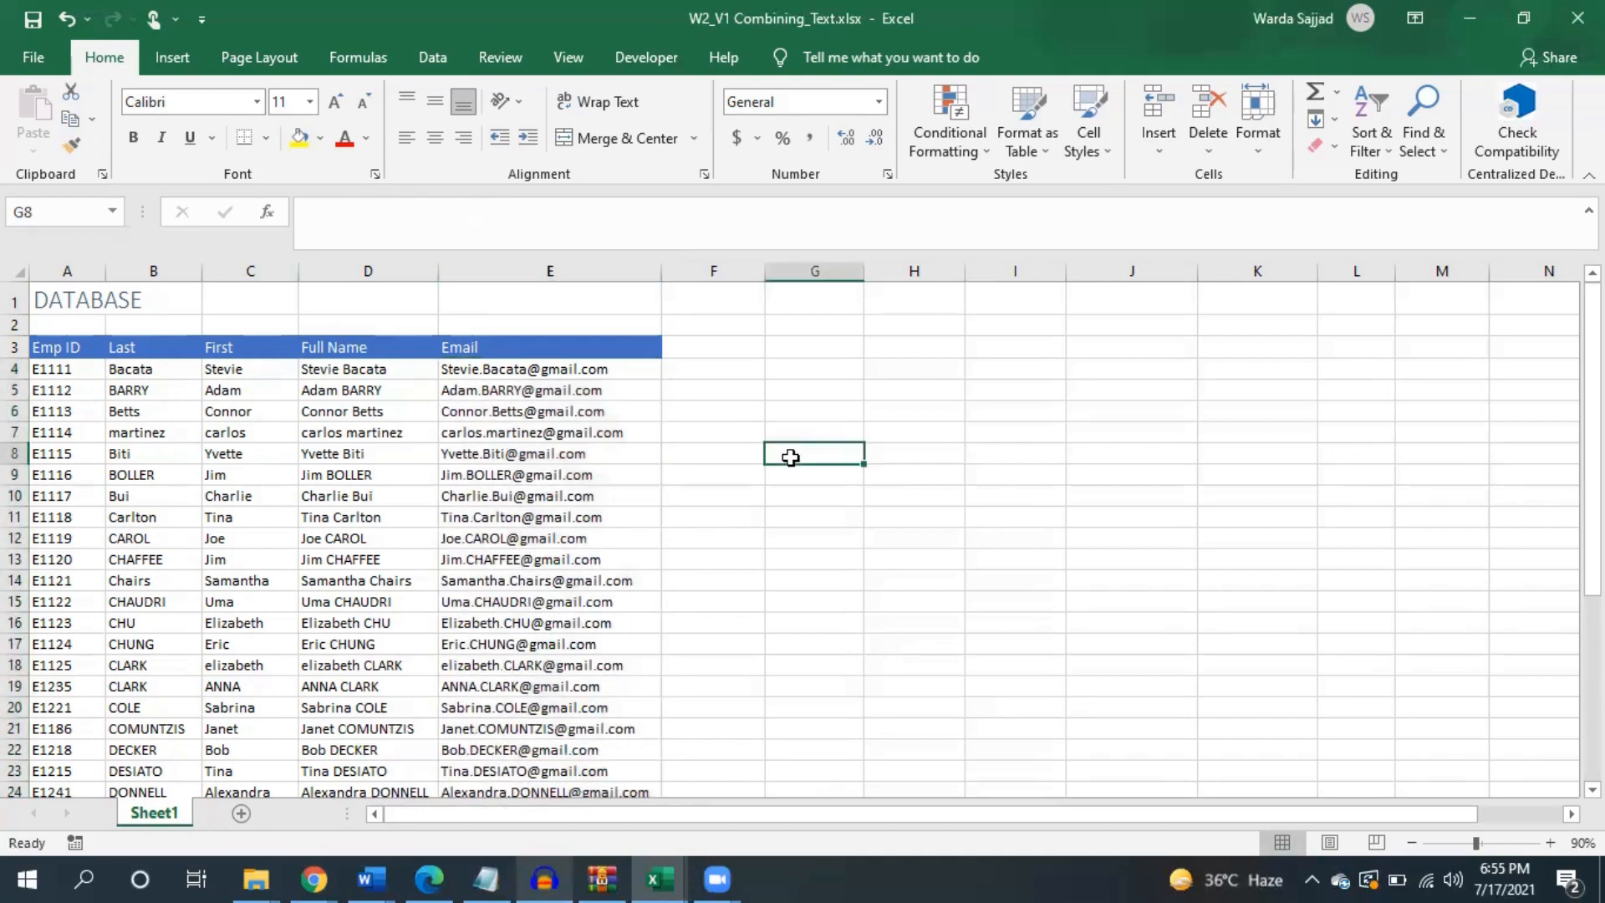
click(379, 375)
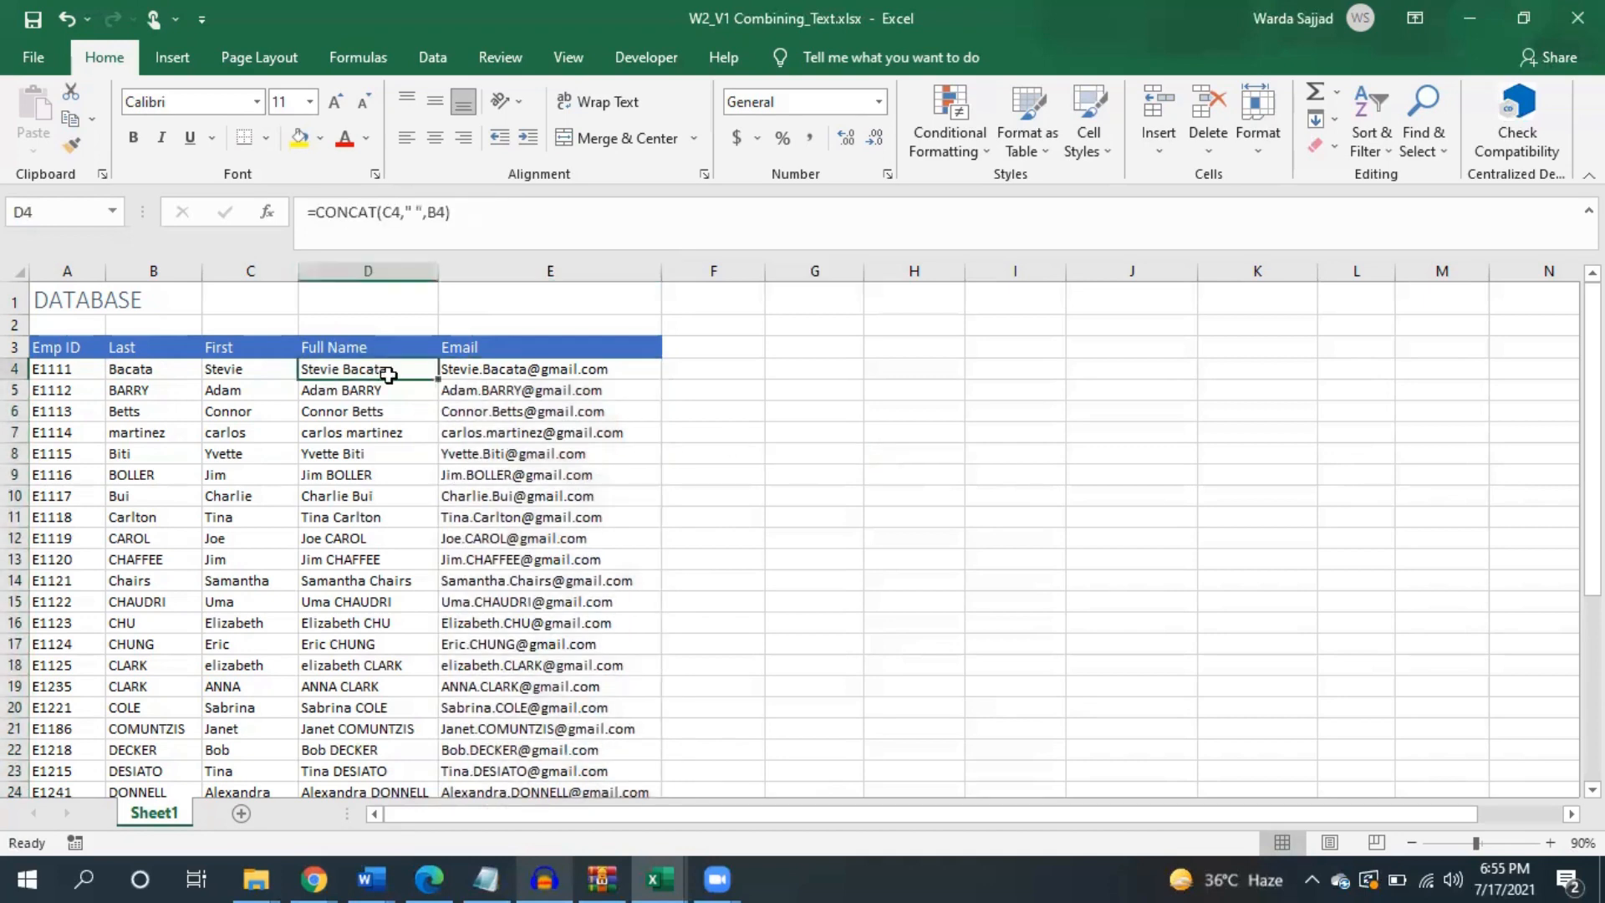
click(470, 370)
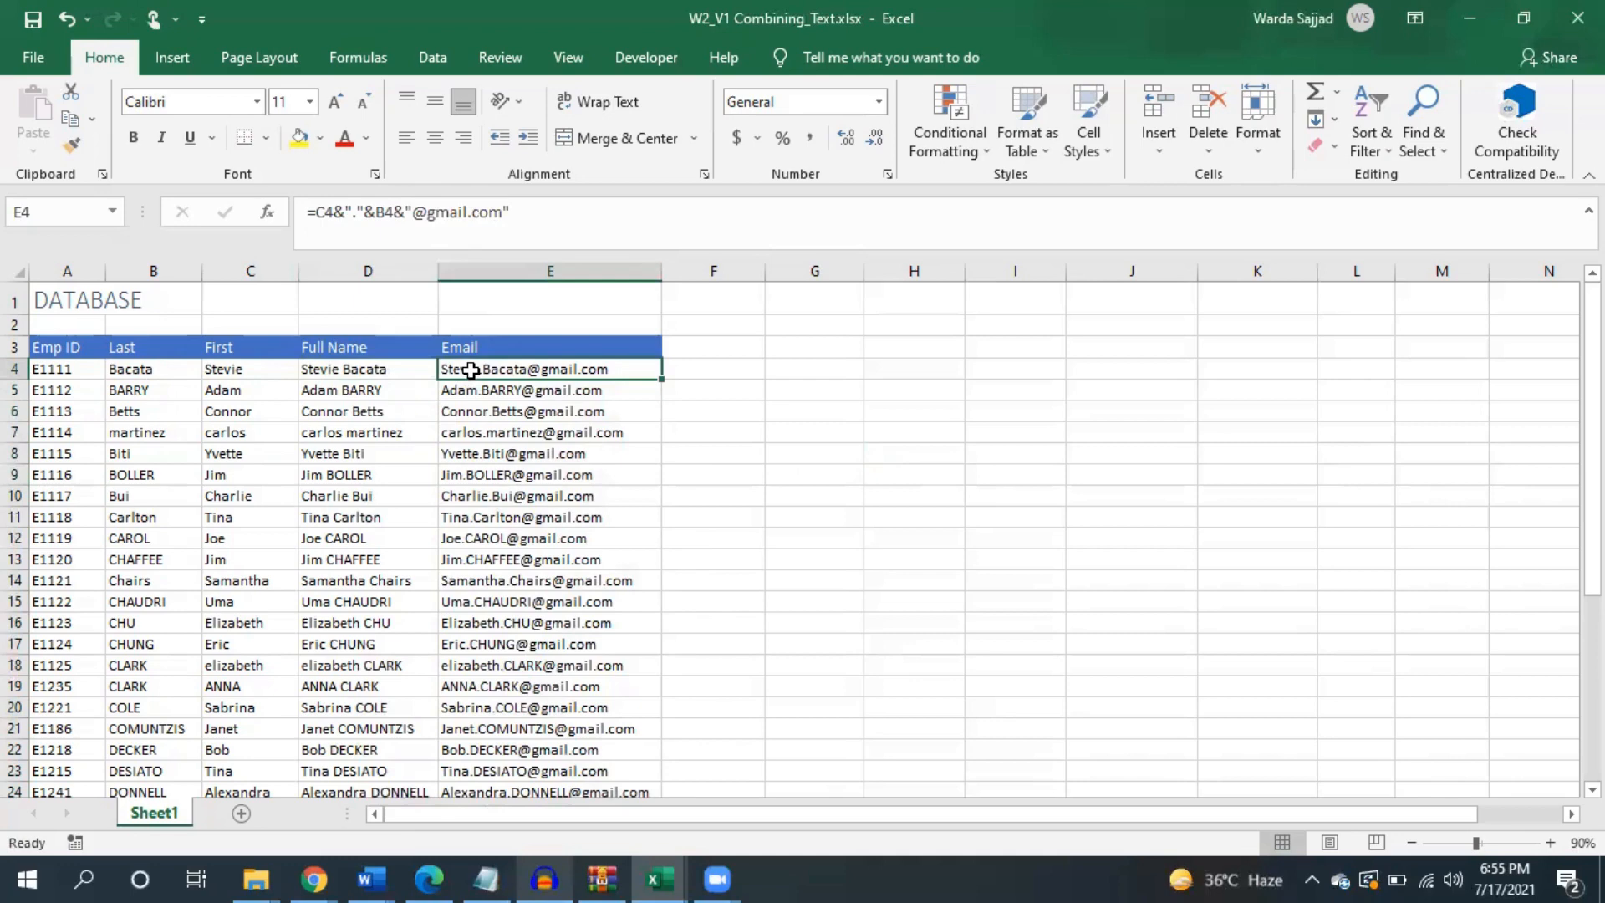
click(418, 389)
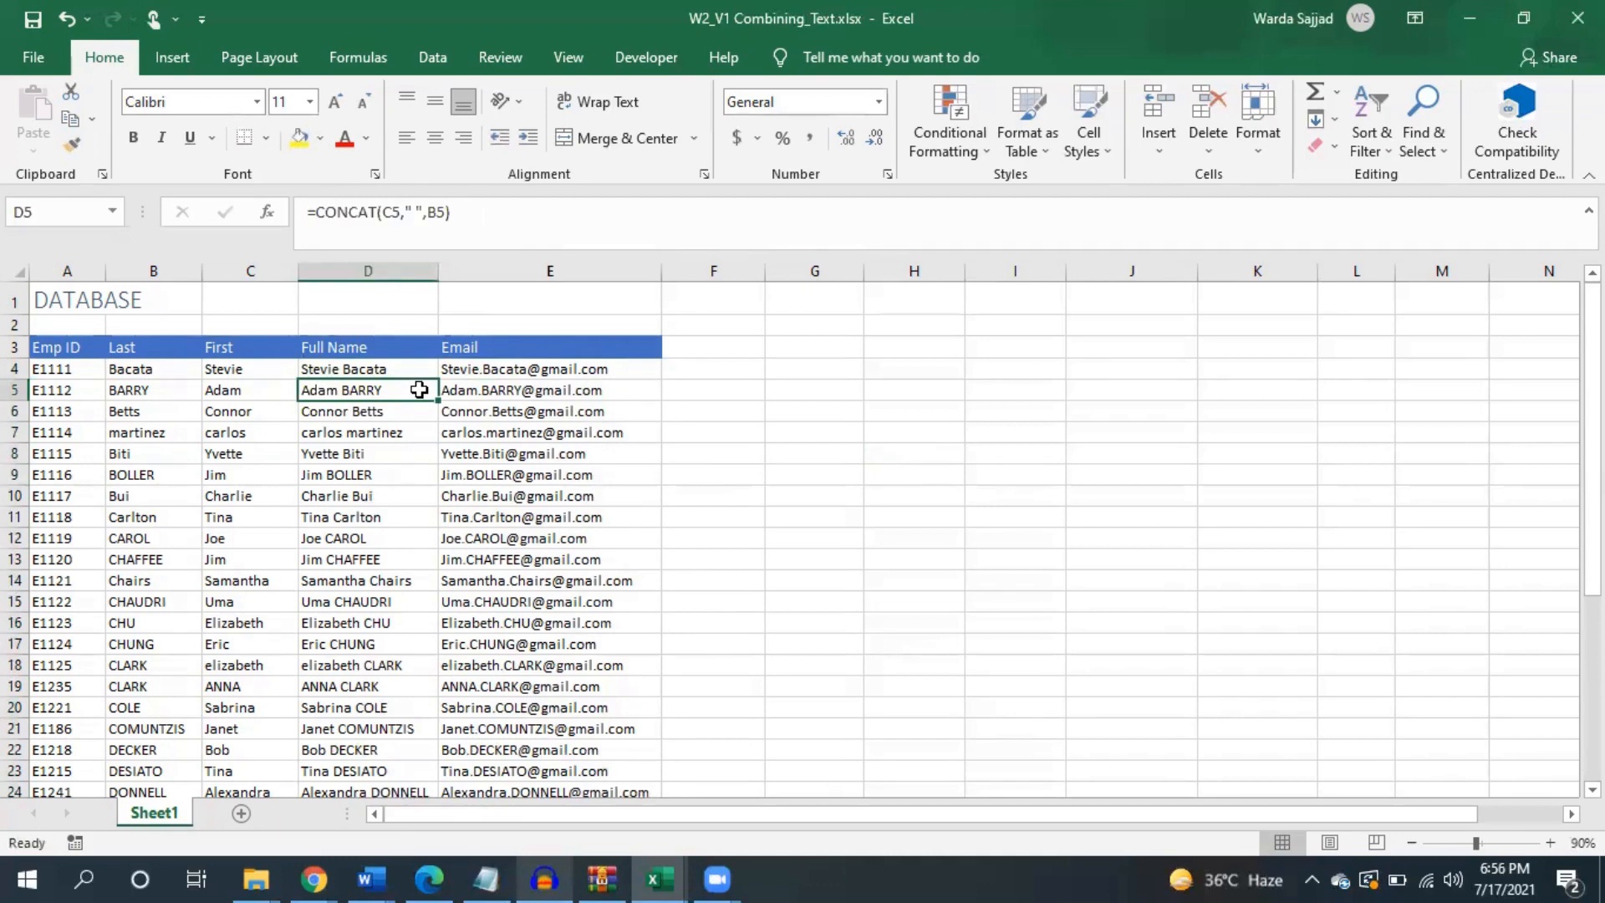
click(398, 370)
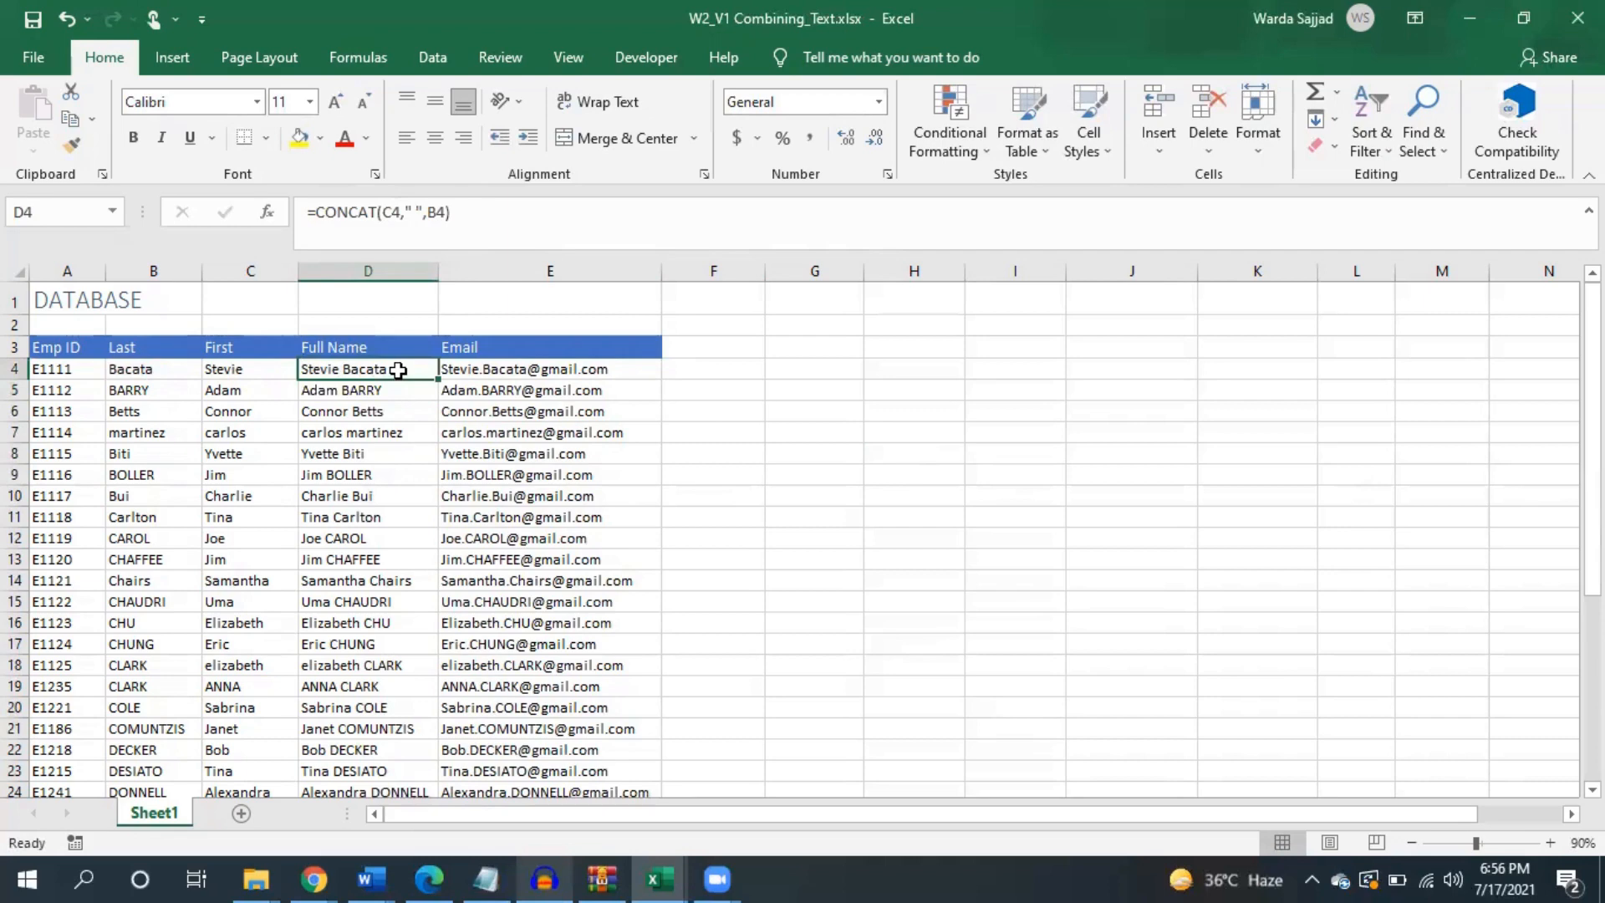
click(391, 390)
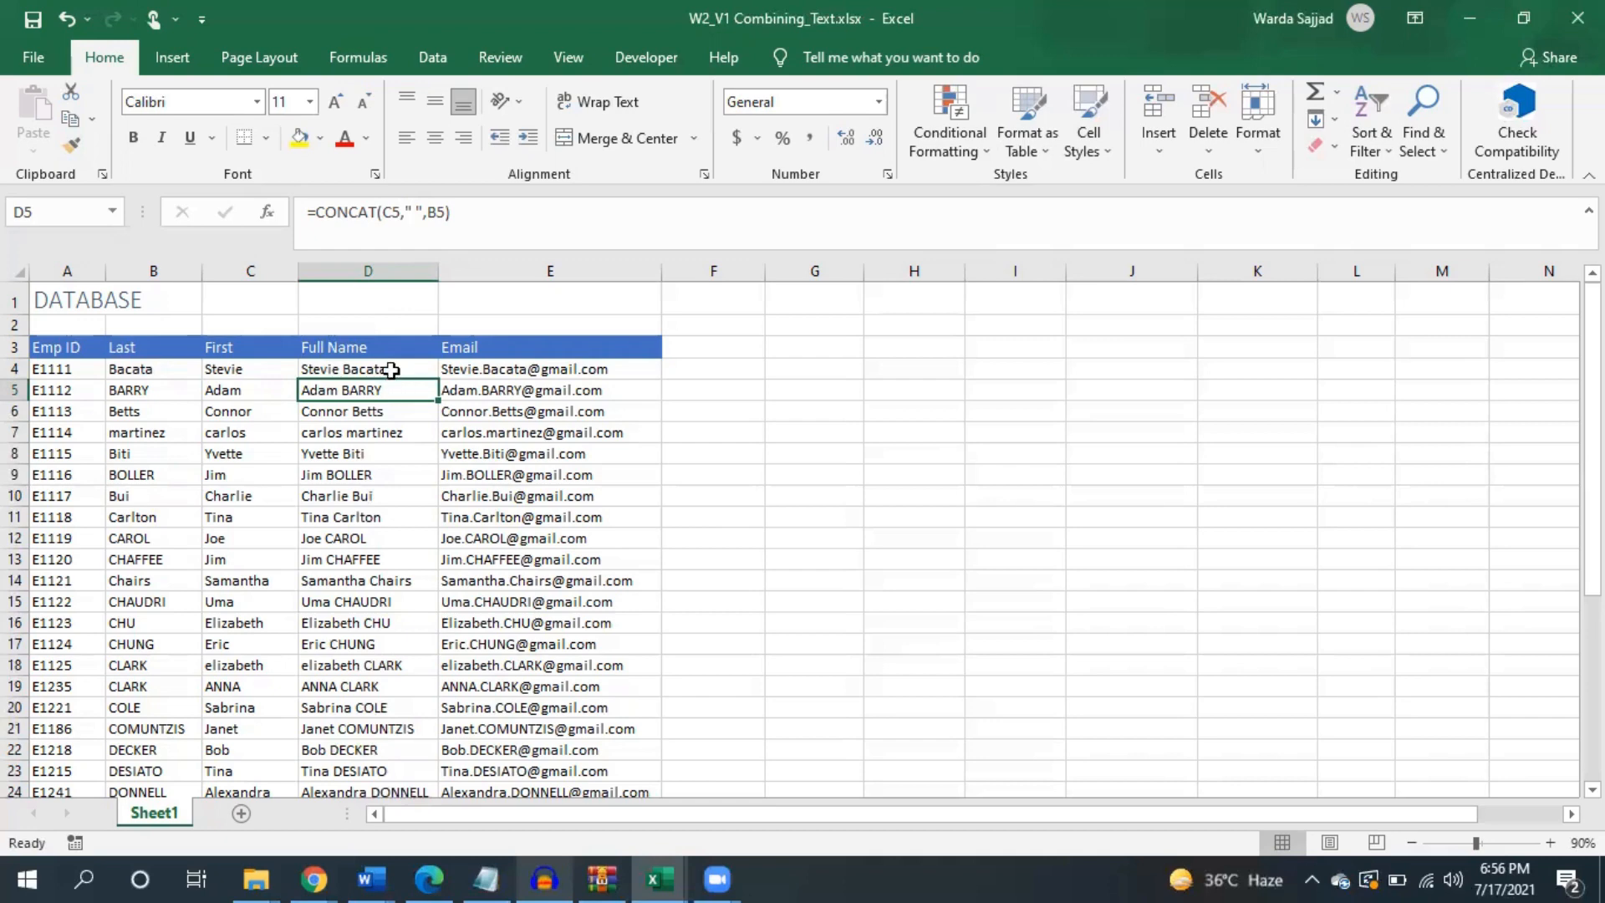
click(394, 368)
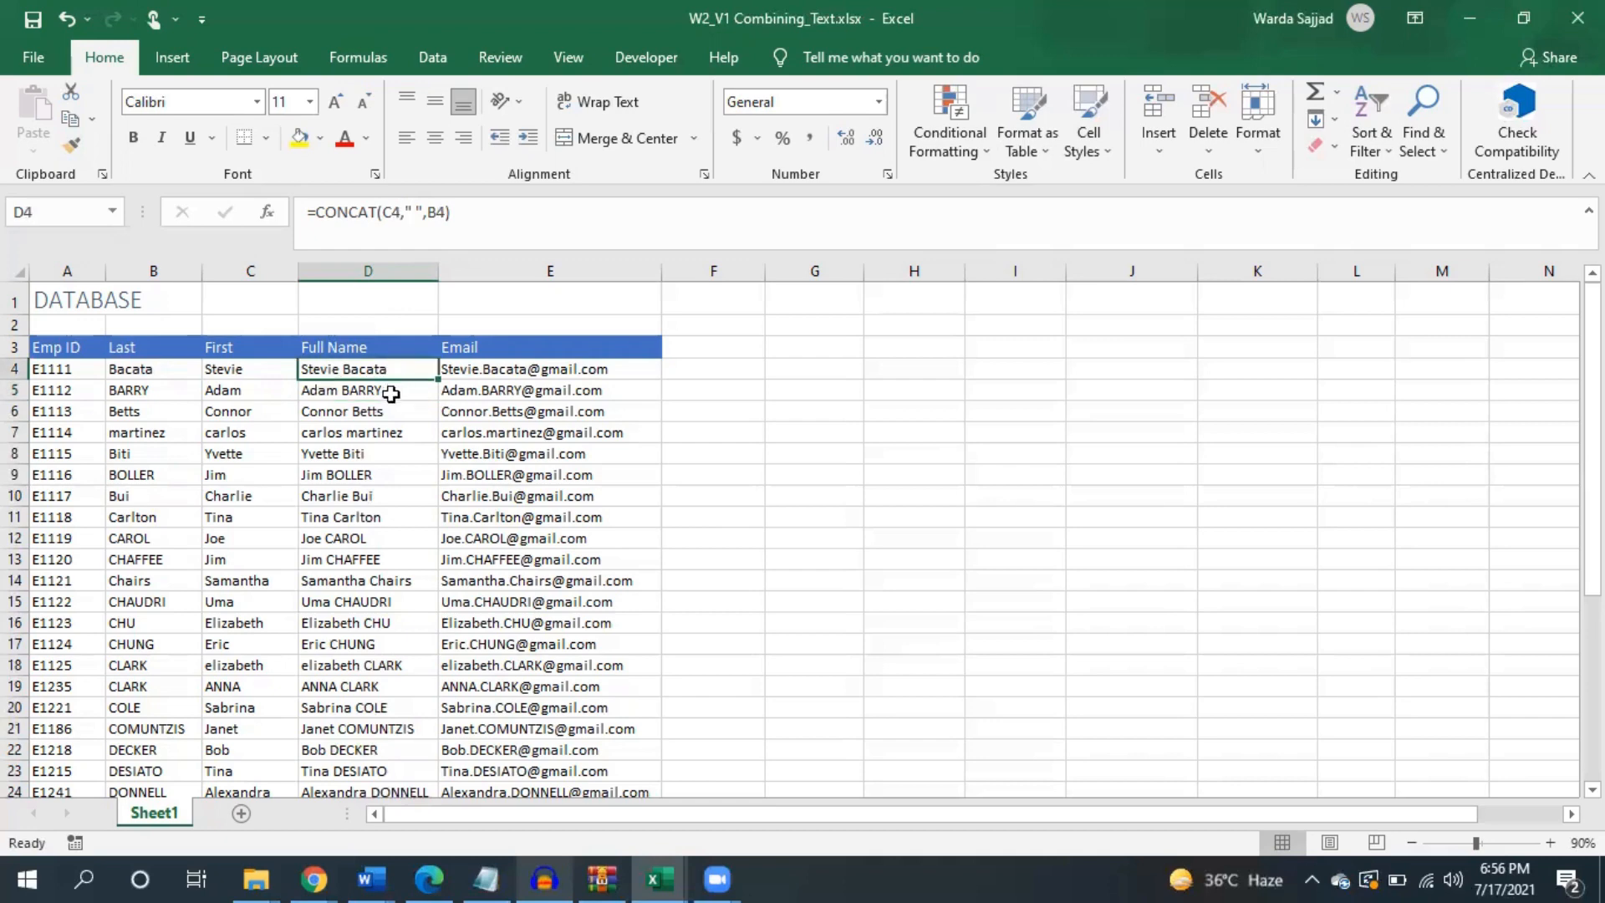
click(391, 393)
click(390, 411)
click(390, 432)
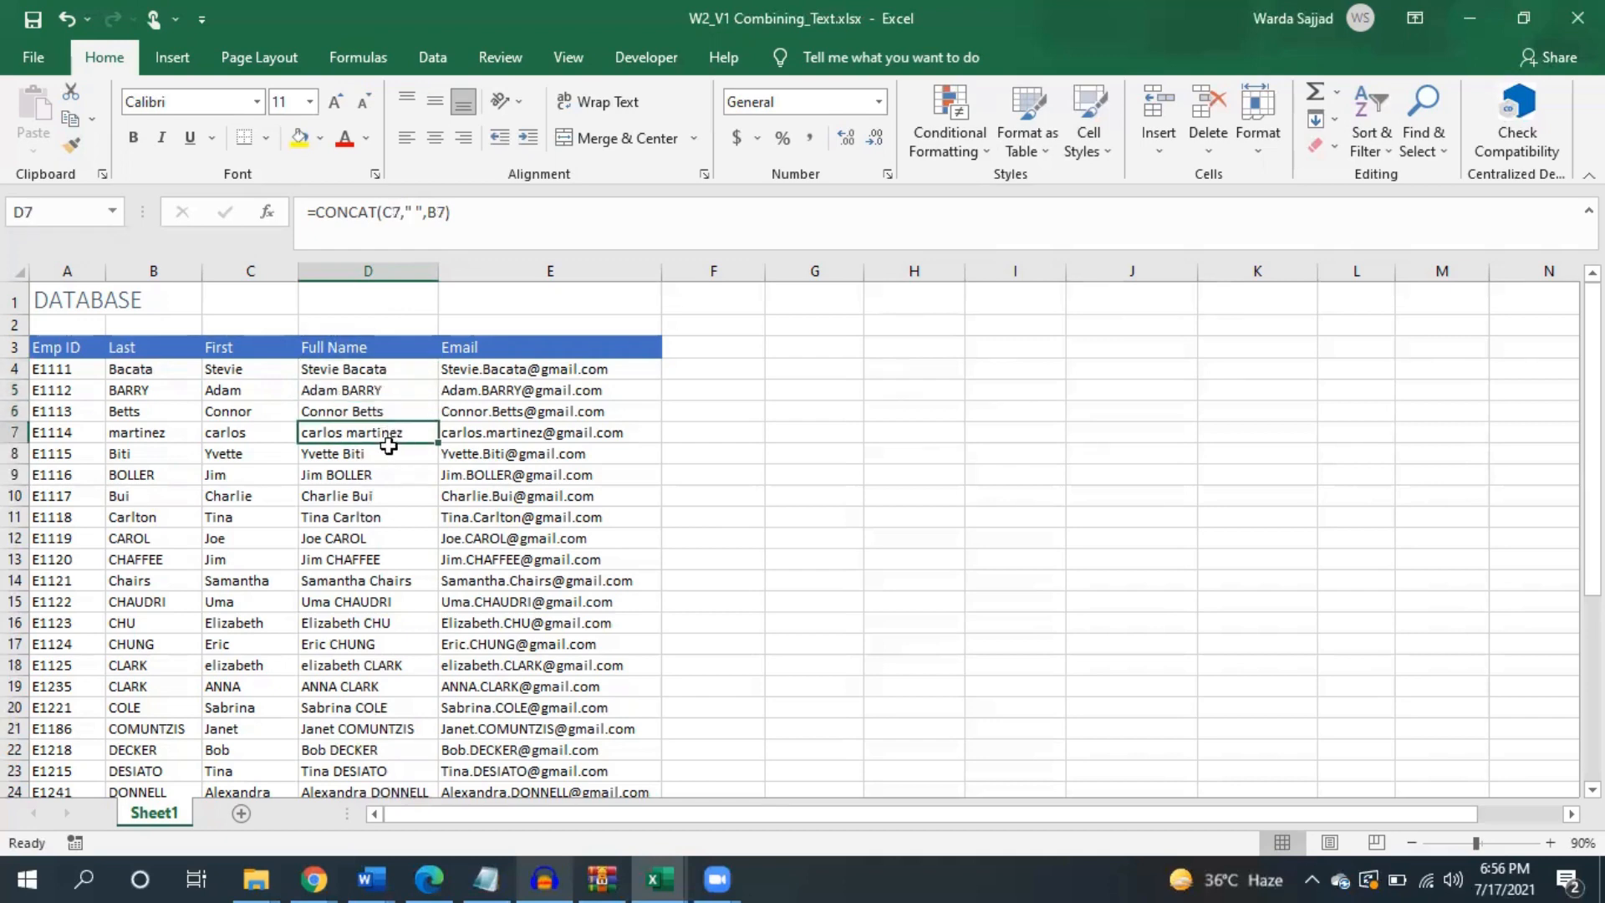
click(388, 454)
click(384, 473)
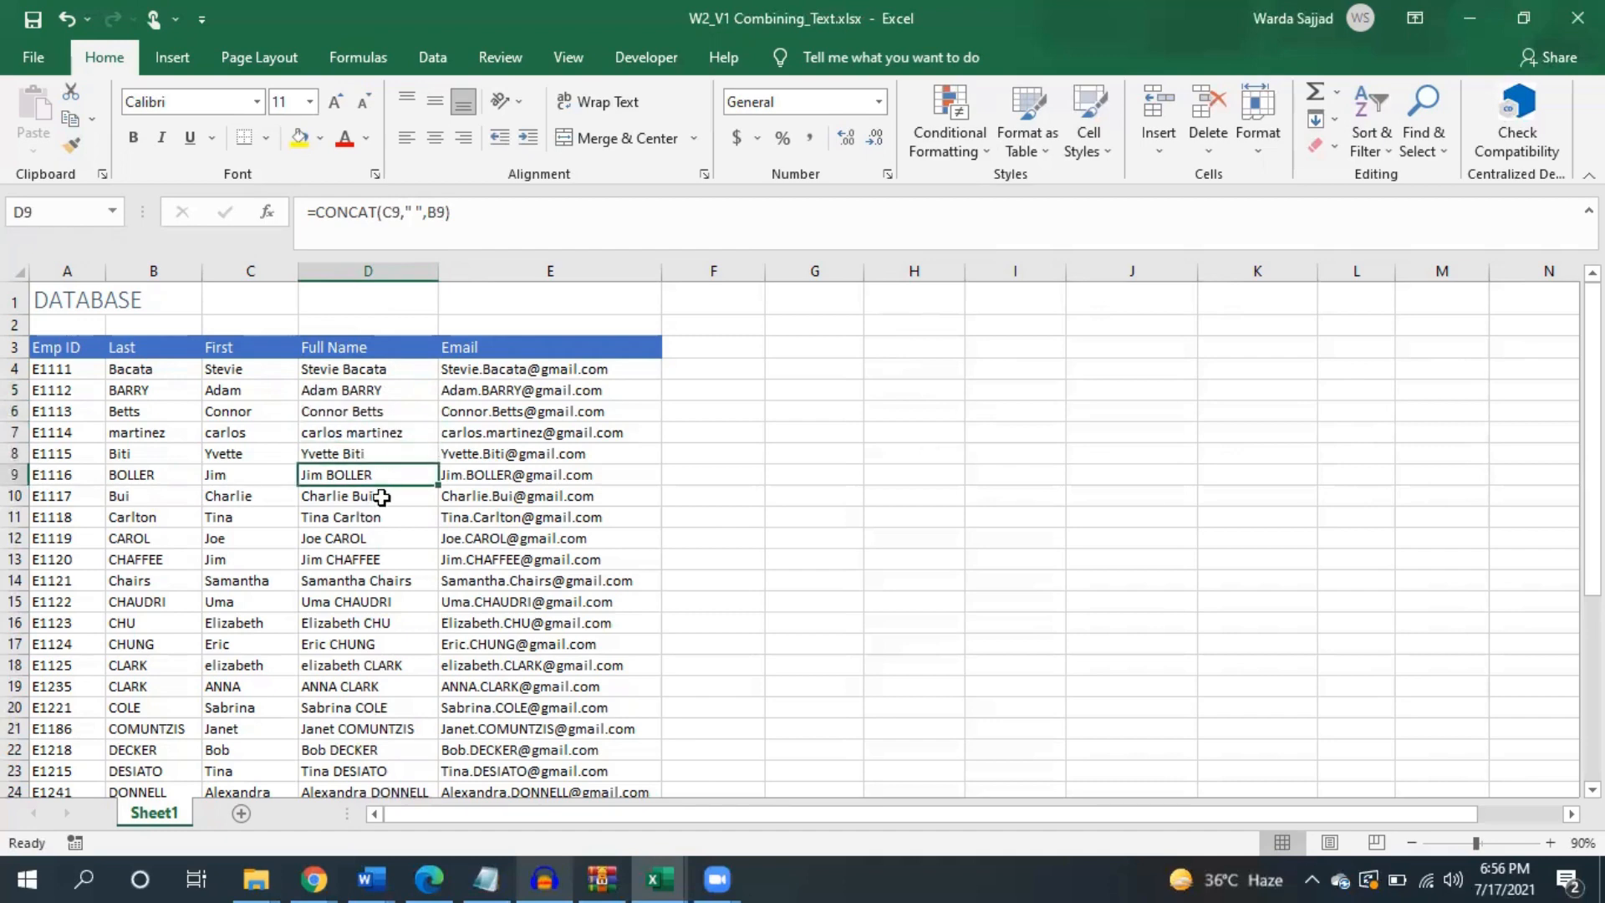
click(383, 497)
click(381, 518)
click(379, 539)
click(378, 559)
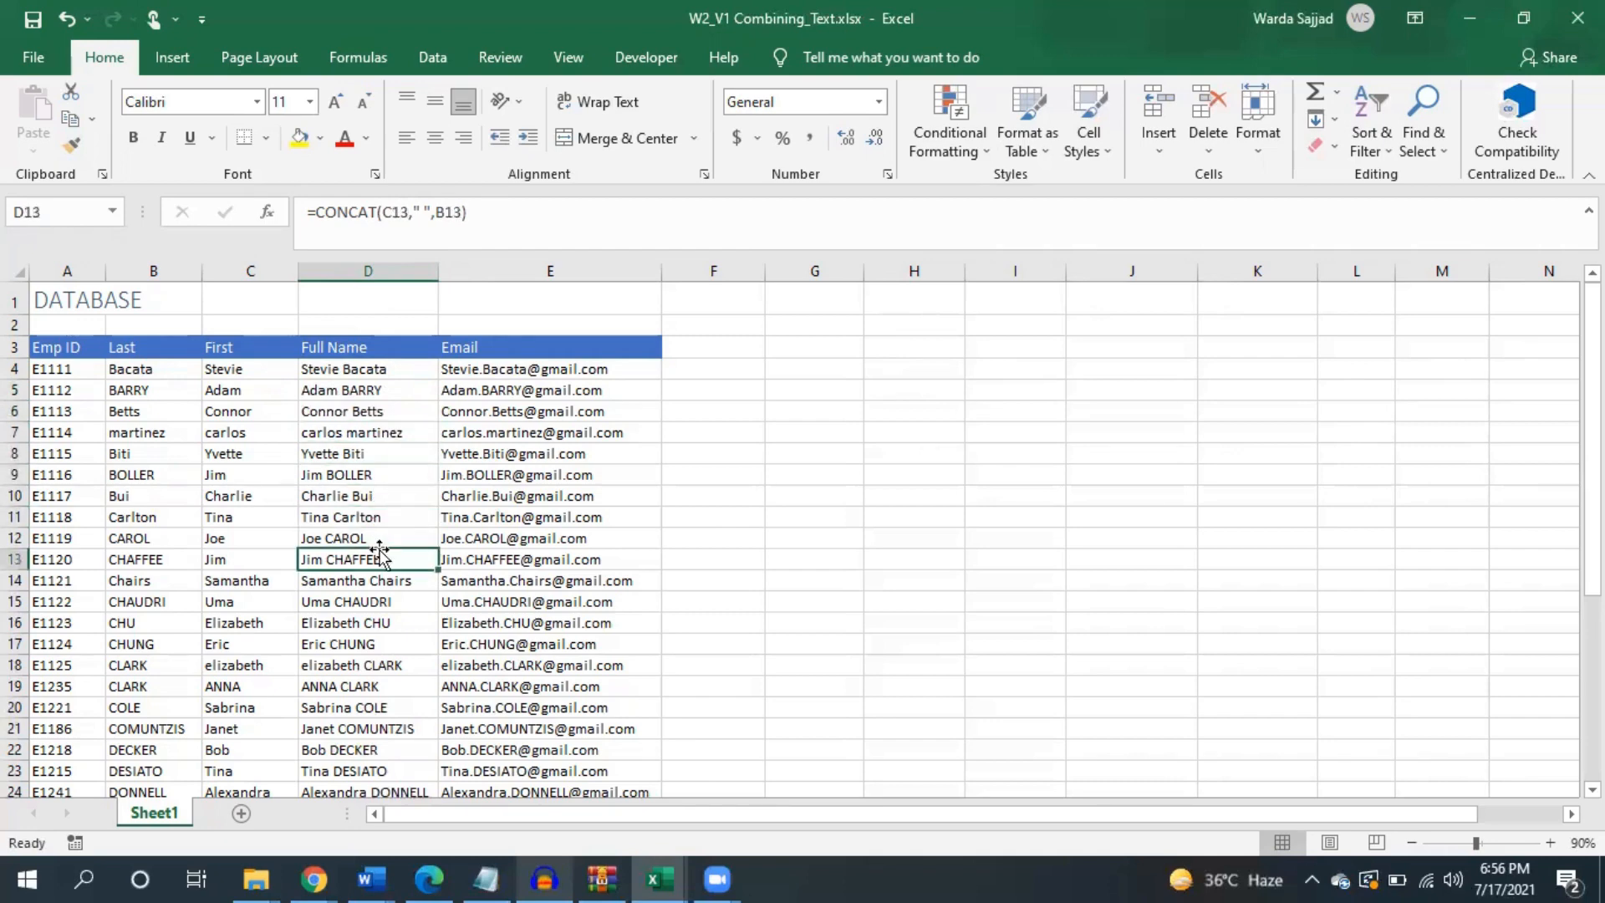
click(379, 539)
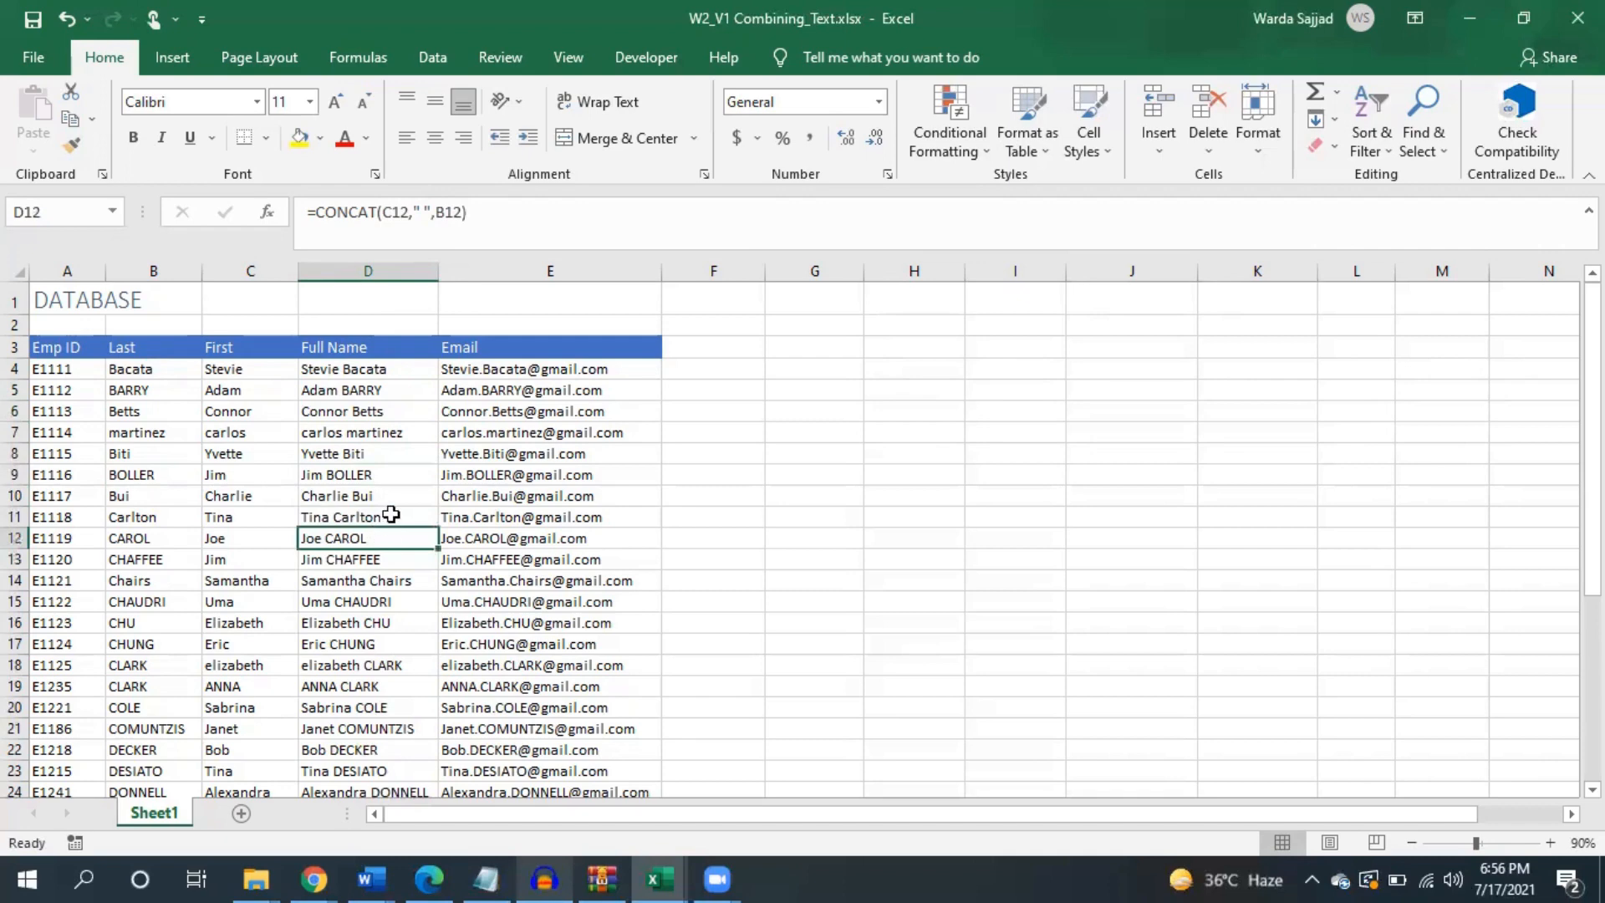
click(390, 516)
click(391, 495)
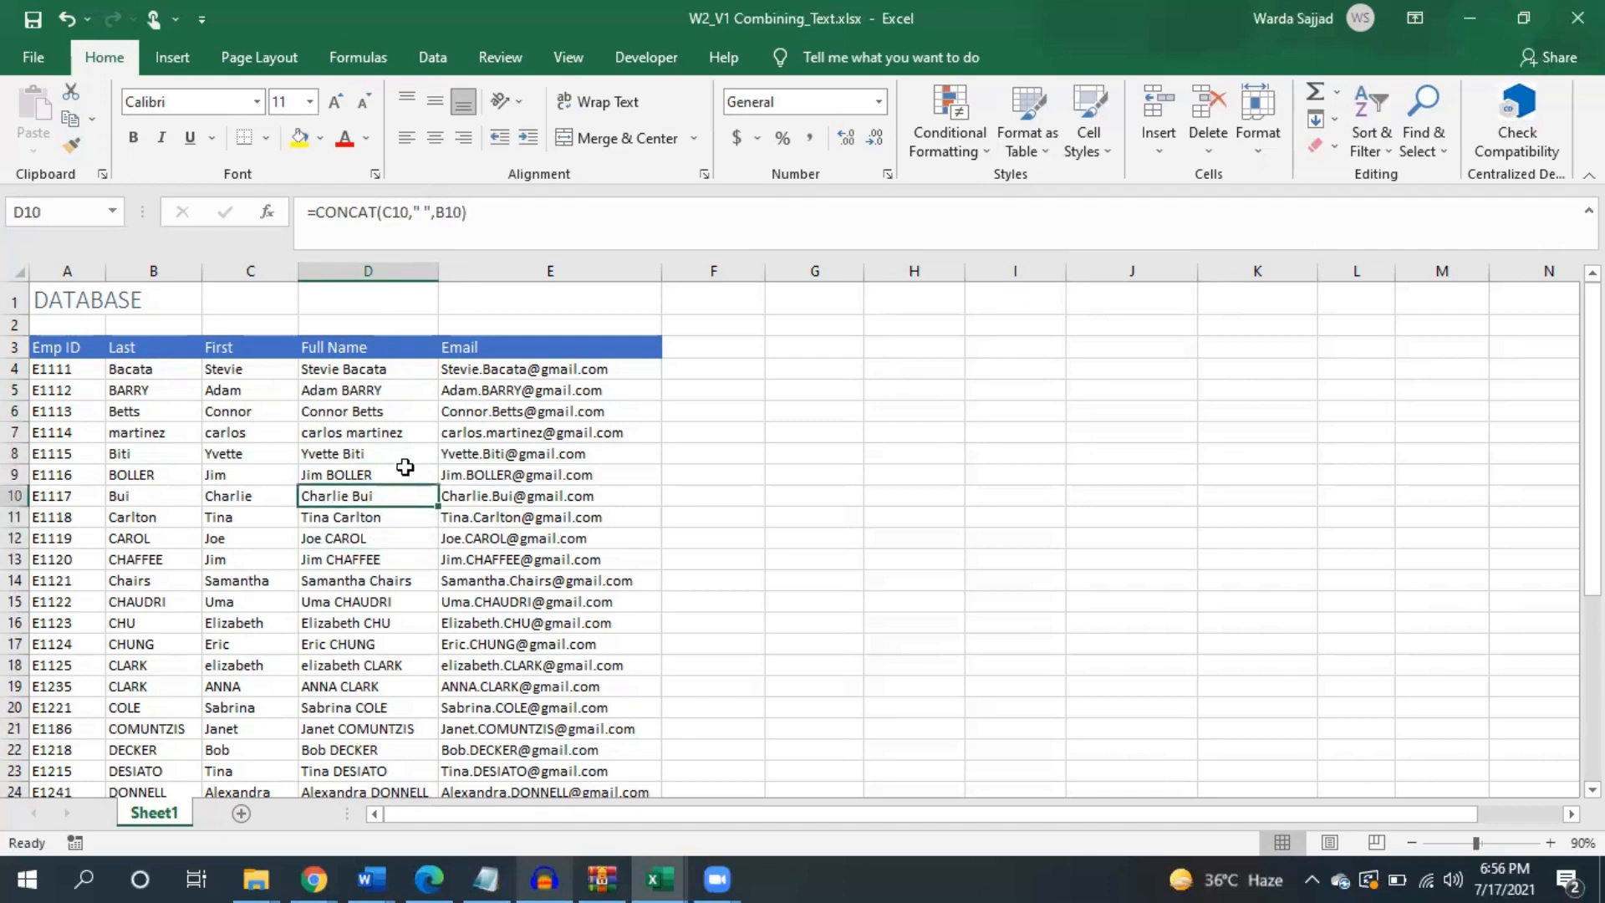
click(405, 471)
click(412, 453)
click(422, 433)
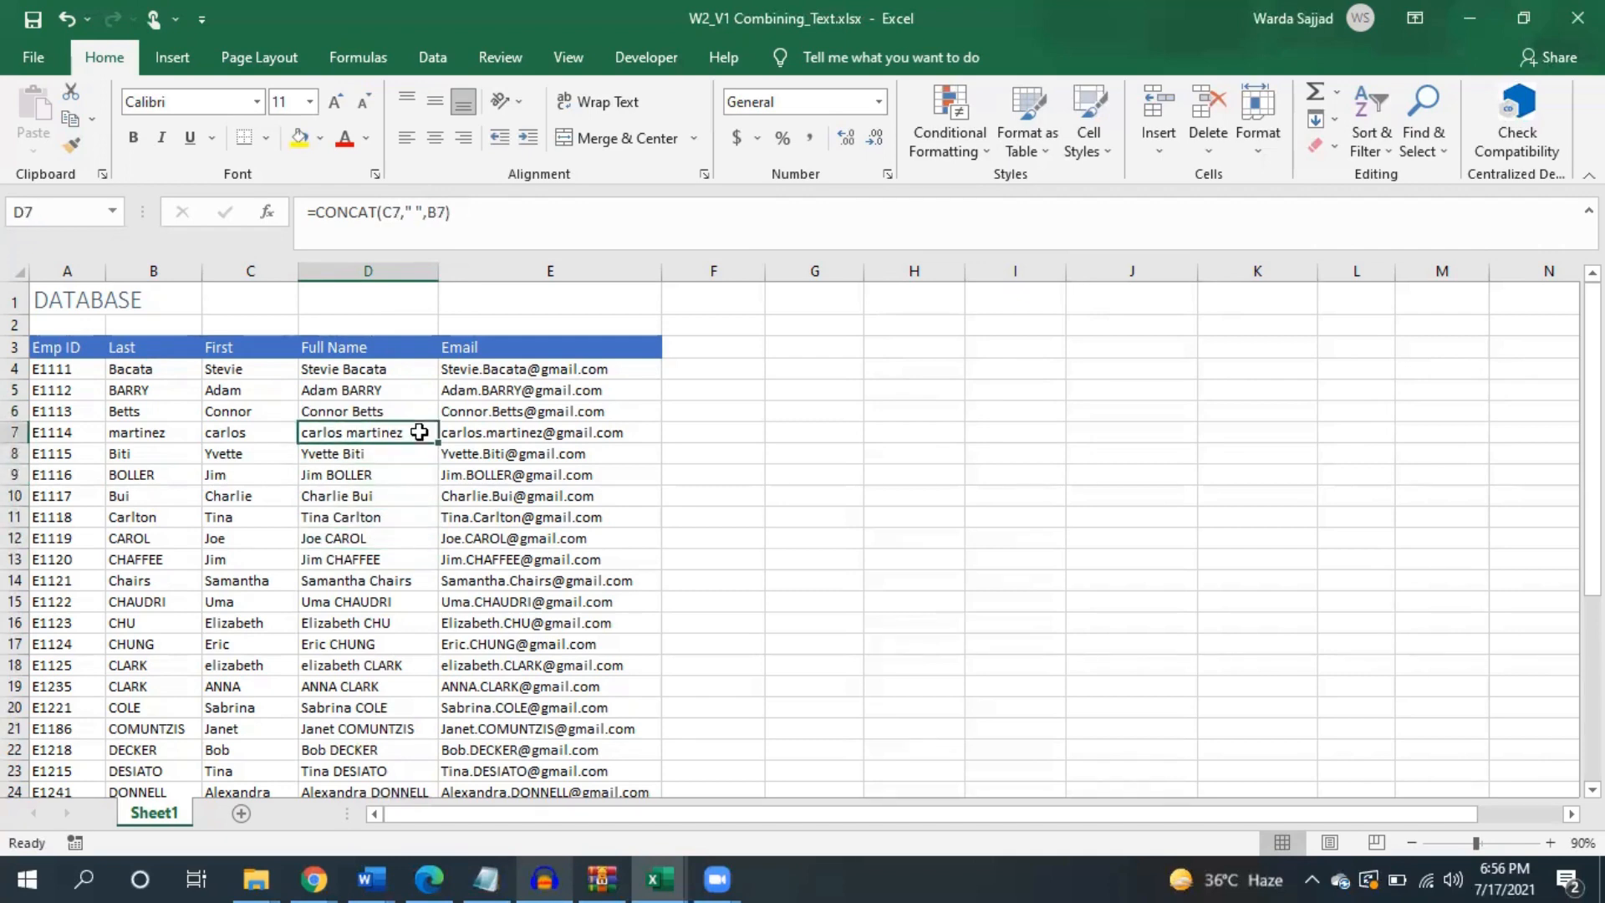
click(418, 371)
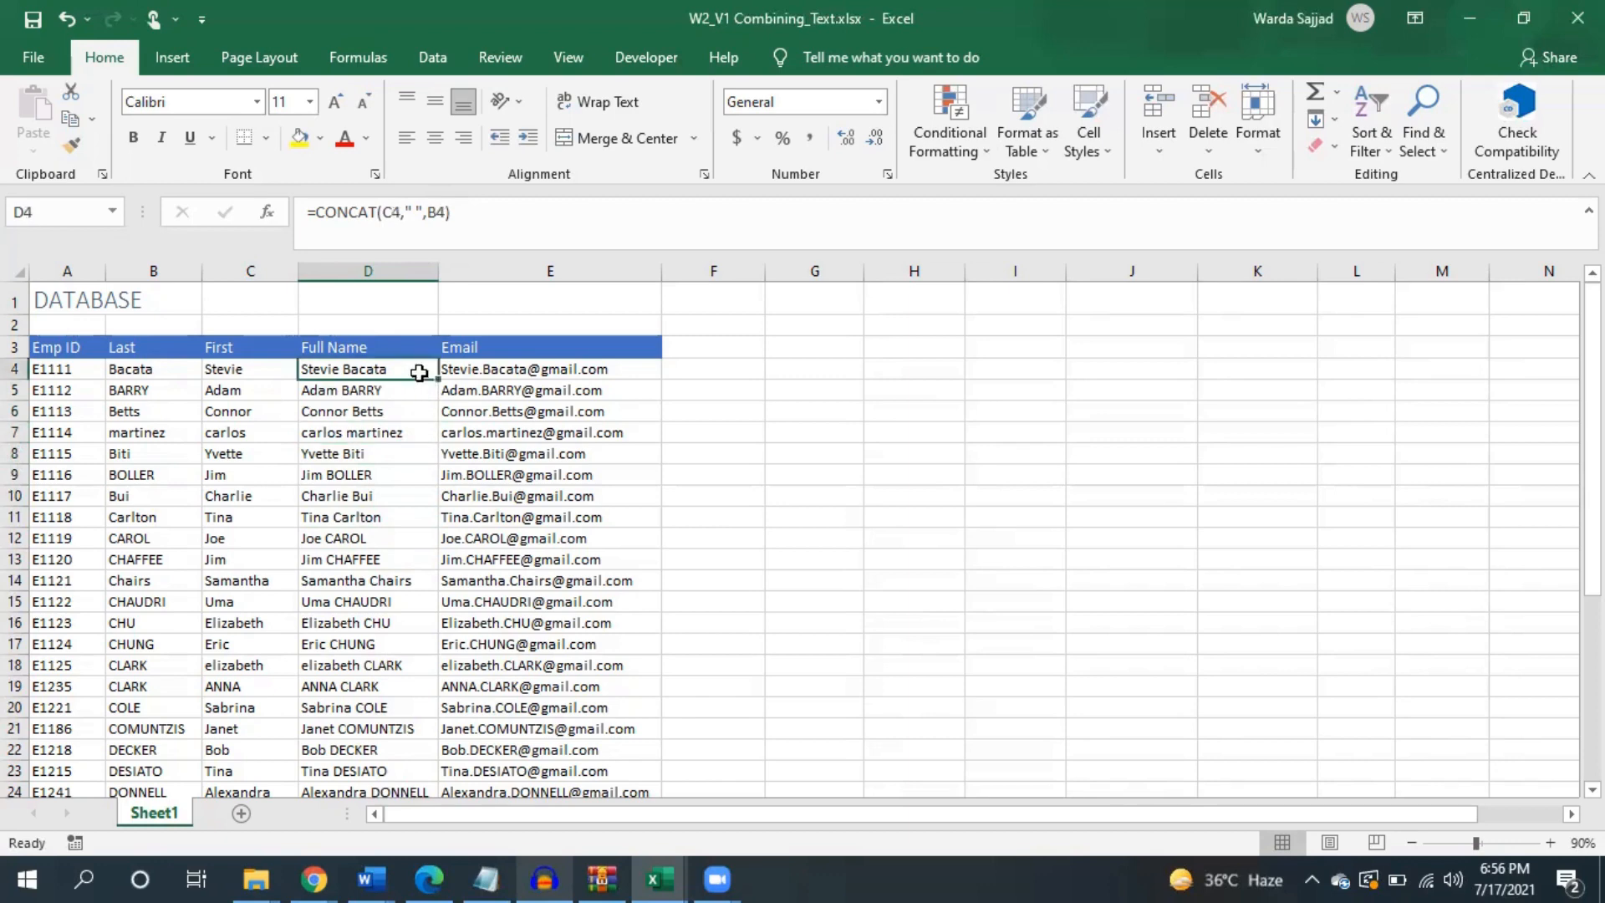